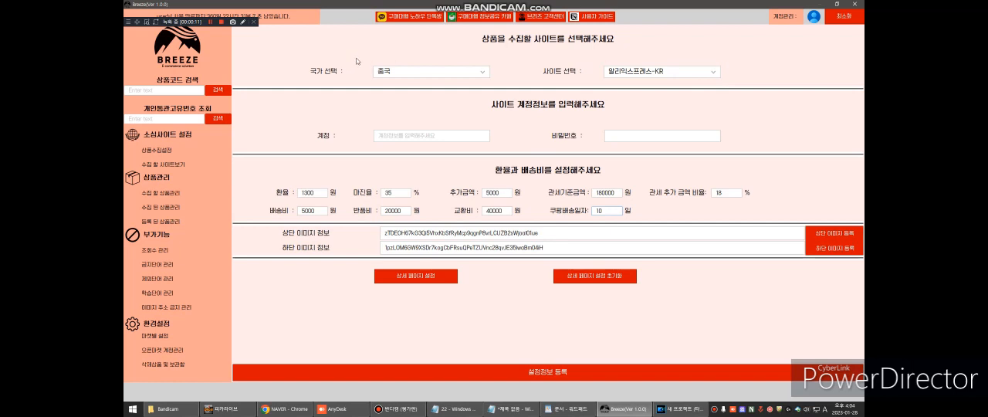
- Check which collection sites are offered for China (중국) and the United States (미국)
click(635, 73)
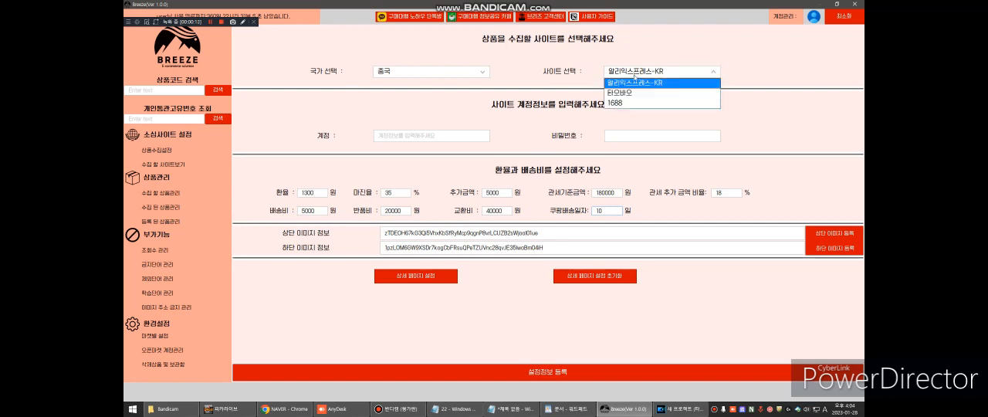
click(635, 85)
click(446, 69)
click(473, 94)
click(634, 71)
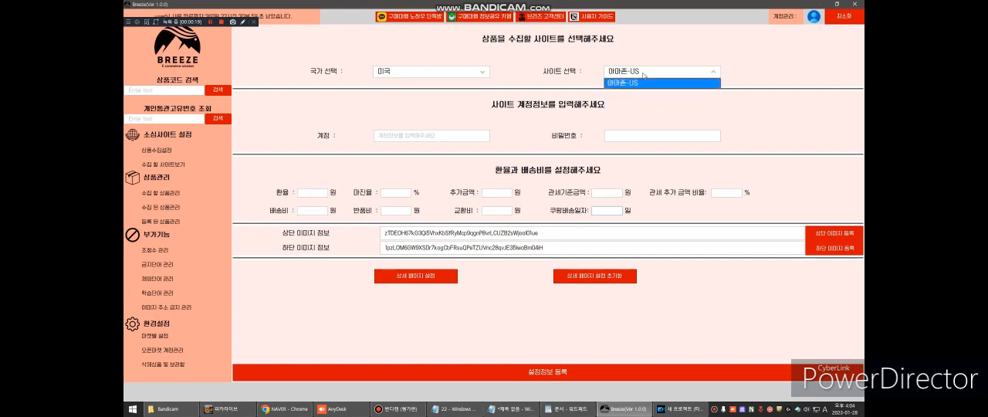
click(635, 84)
- Check the collection sites offered for Japan (일본), including Rakuten, and switch the country back to China (중국)
click(465, 69)
click(421, 102)
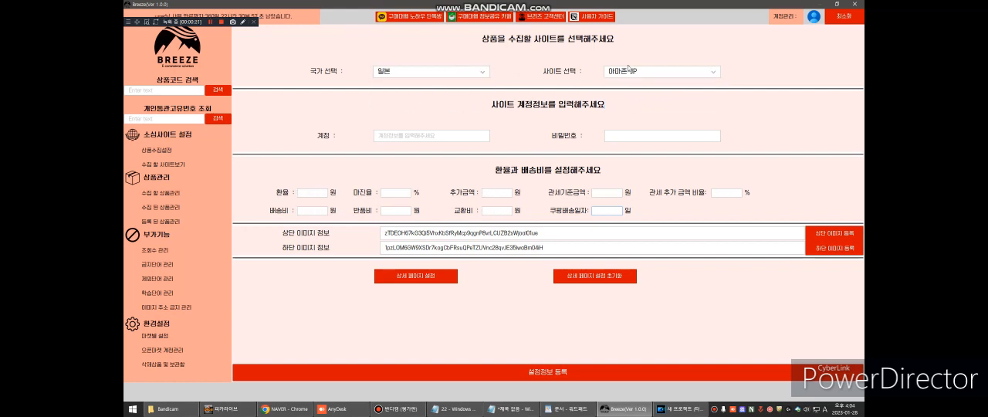
click(637, 71)
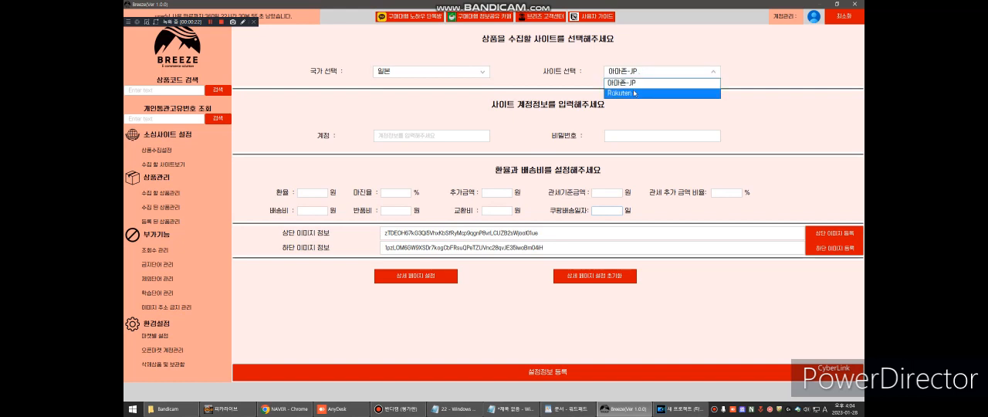
click(635, 93)
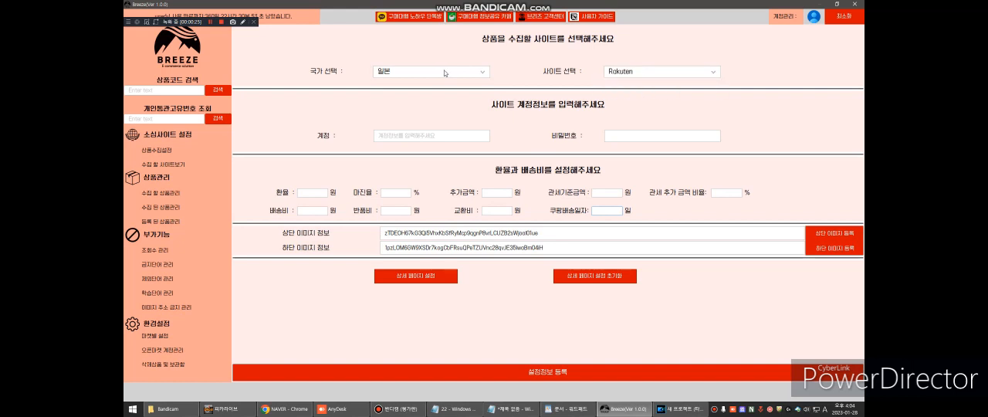
click(437, 71)
click(438, 85)
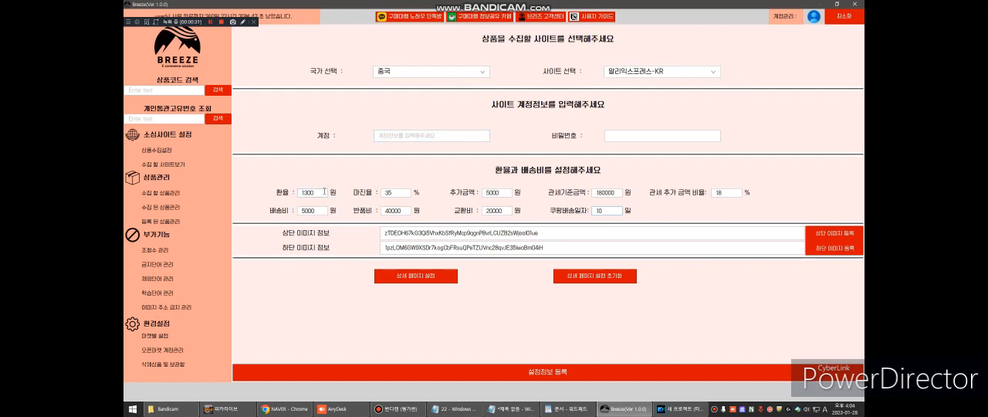
- Set the margin rate (마진율) to 40% in the exchange rate and shipping cost settings
drag(324, 191, 279, 198)
click(318, 193)
drag(318, 193, 292, 197)
click(319, 193)
drag(398, 193, 368, 193)
text(40)
click(399, 208)
- Set the additional amount (추가금액) to 5000 won and check the customs threshold and surcharge fields
double_click(480, 194)
double_click(387, 193)
double_click(508, 193)
text(5000)
double_click(502, 193)
click(594, 192)
click(616, 193)
click(727, 192)
- Set the return fee (반품비) to 20000 won
click(406, 210)
double_click(405, 211)
text(20200)
key(BackSpace)
key(BackSpace)
key(BackSpace)
key(BackSpace)
key(BackSpace)
text(20000)
- Set the exchange fee (교환비) to 40000 won and check the Coupang shipping days
double_click(501, 210)
text(40000)
click(405, 210)
double_click(601, 210)
click(603, 210)
click(813, 238)
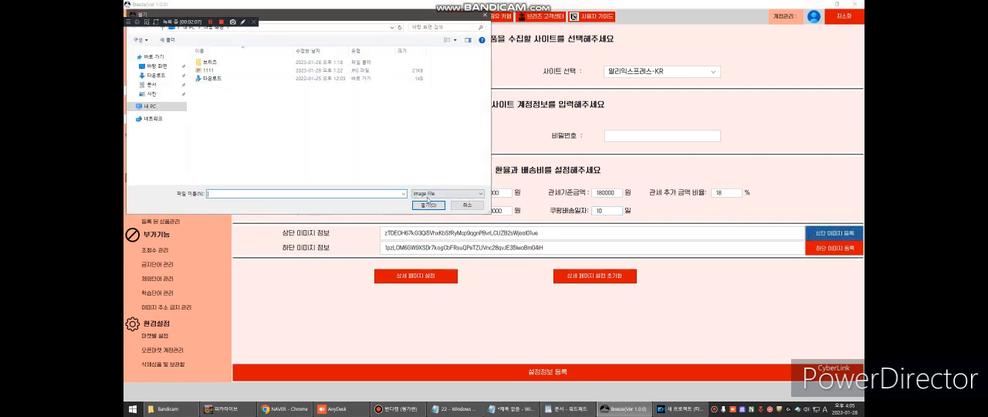
click(465, 206)
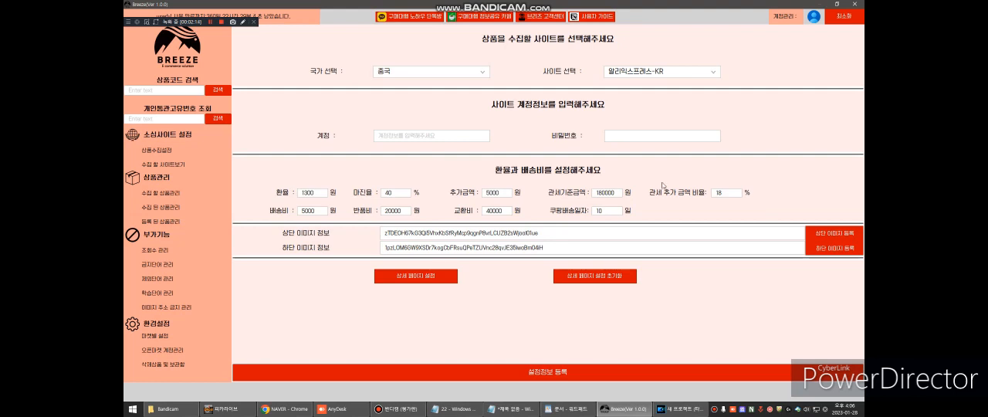
click(819, 232)
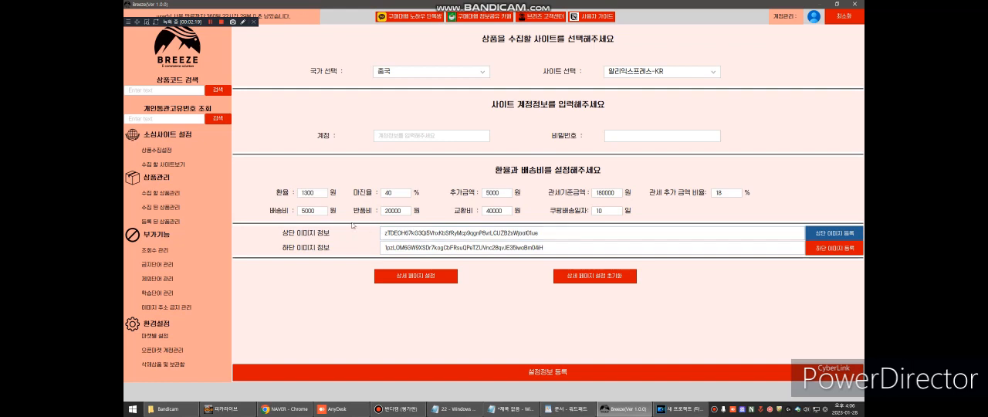
- Look at the view-count management list, return to the product collection settings and register them
click(170, 251)
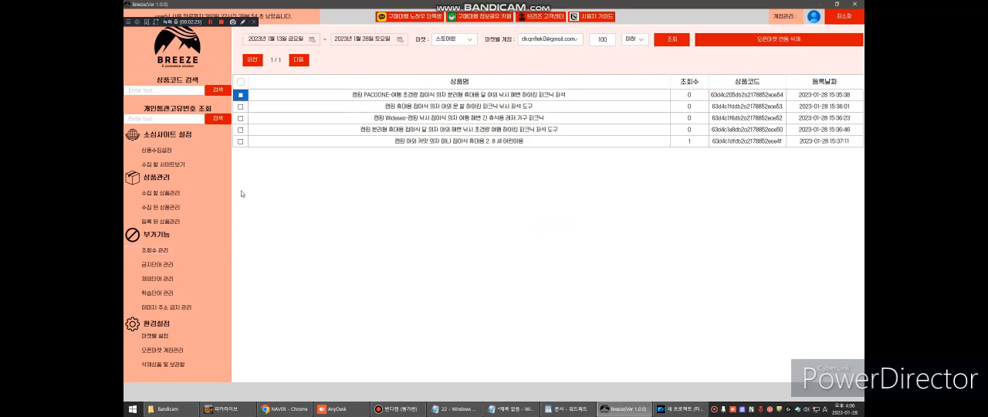
click(183, 152)
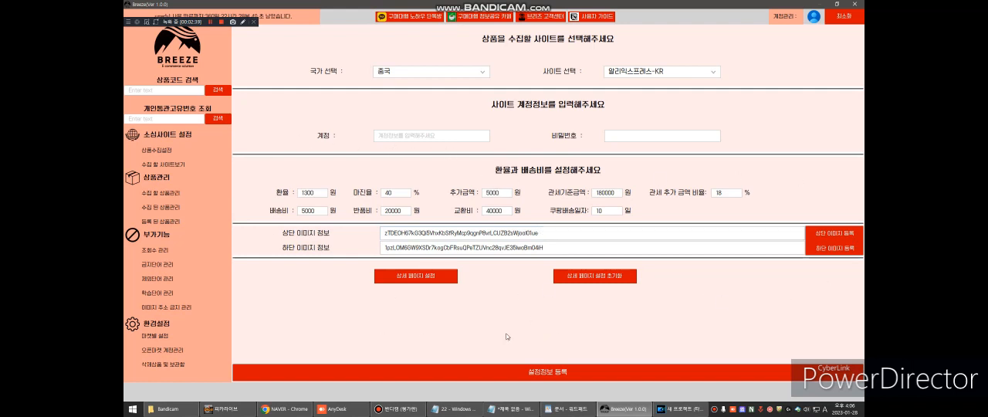
click(550, 374)
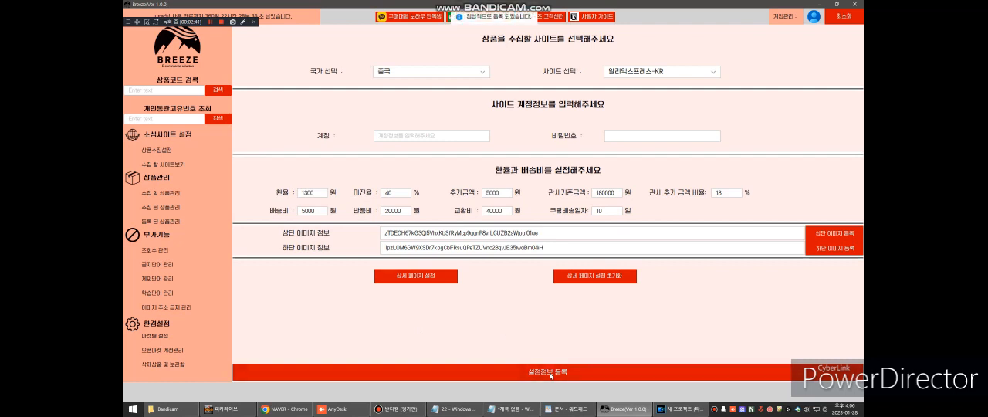
- Look at the open-market accounts and set the 스토어팜 weighting to 5% in the per-market settings
click(160, 352)
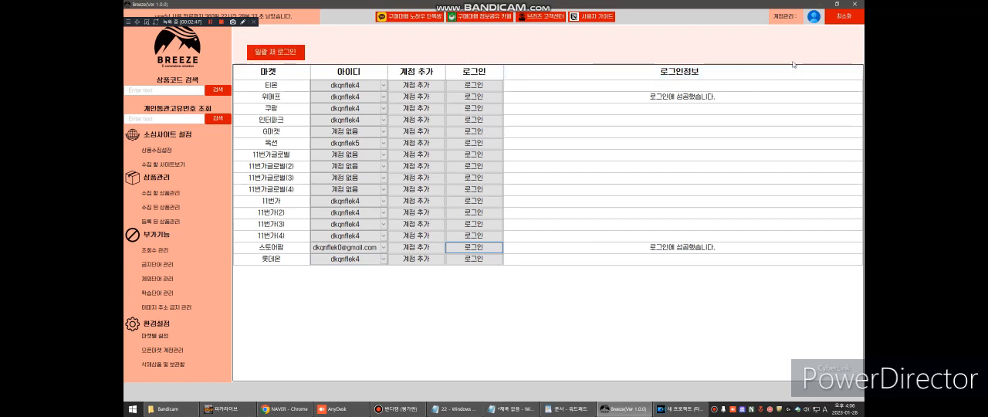
click(171, 337)
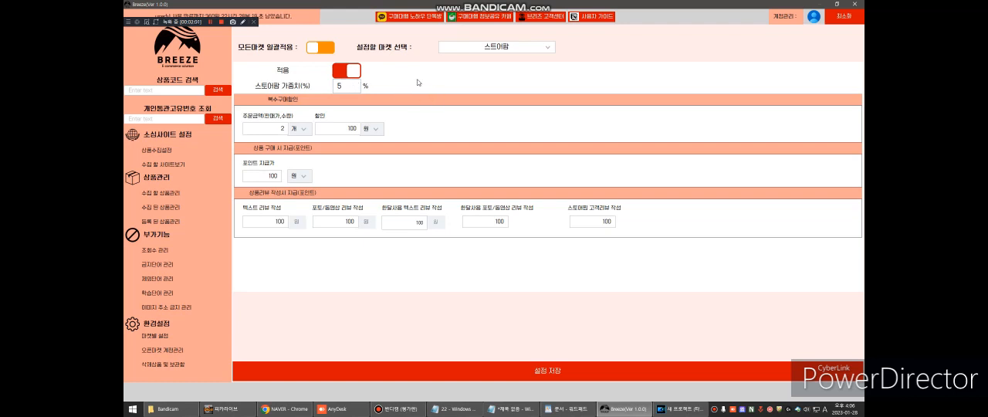
click(359, 86)
key(BackSpace)
text(5)
key(ctrl+a)
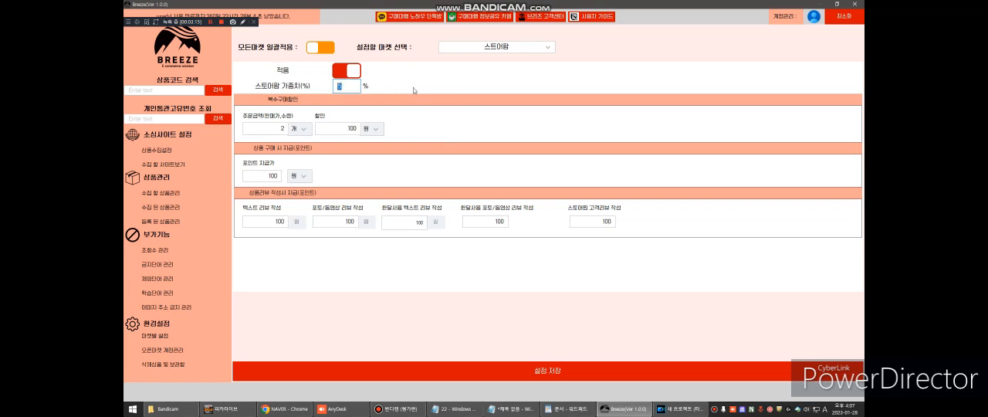
click(351, 85)
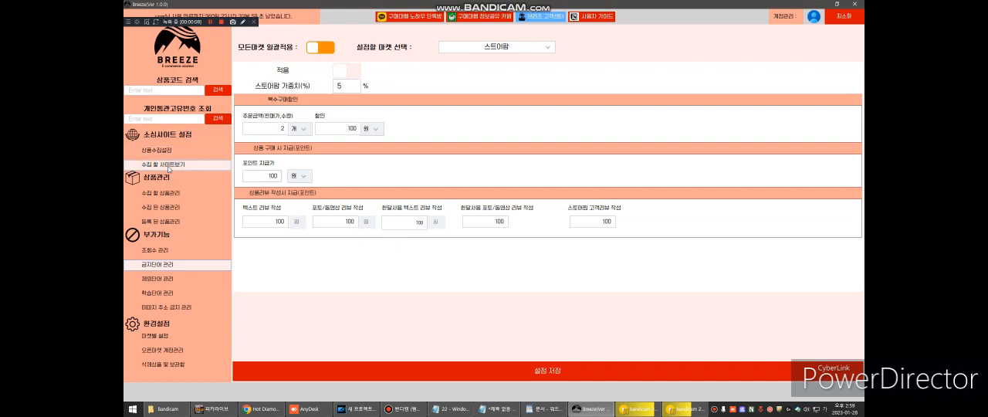
- Open the page for viewing sites to collect and search AliExpress for 캠핑의자
click(169, 168)
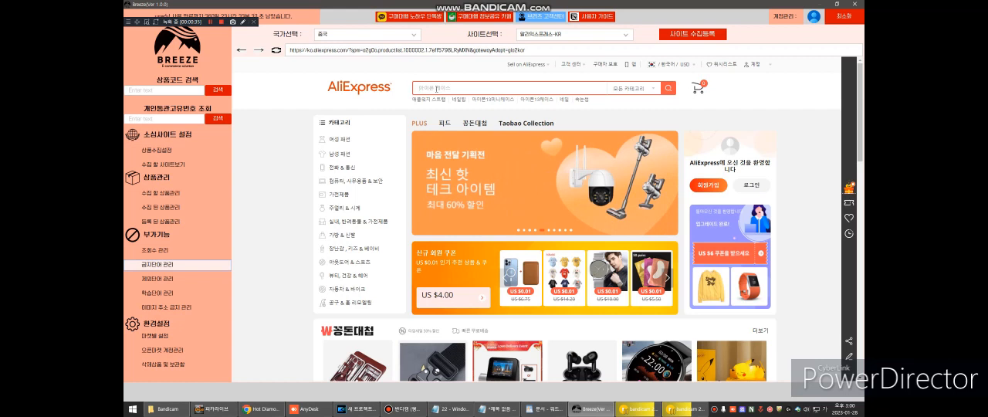
text(캠피)
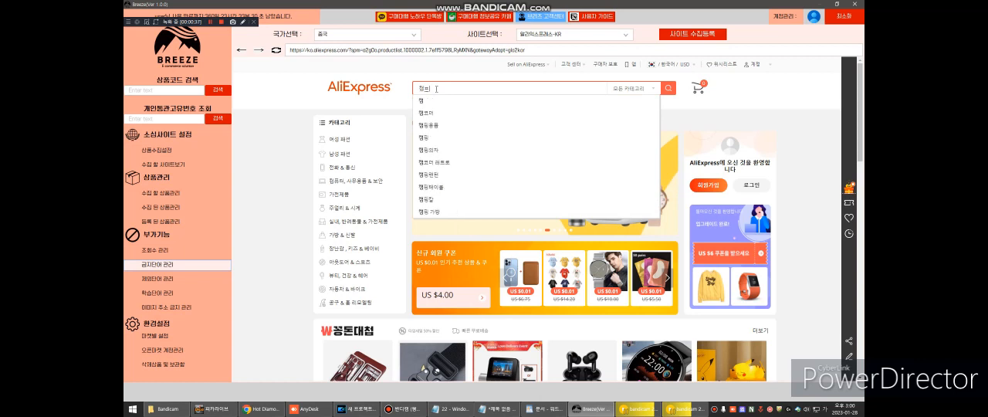
key(Return)
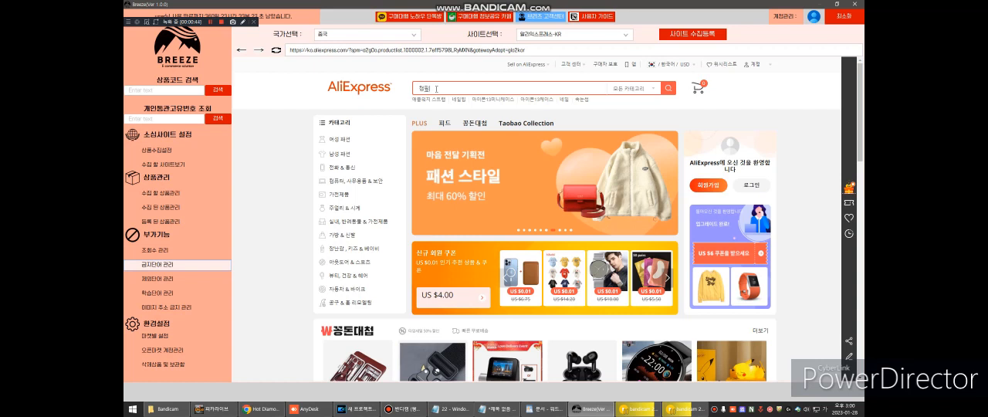
text(의자)
key(Return)
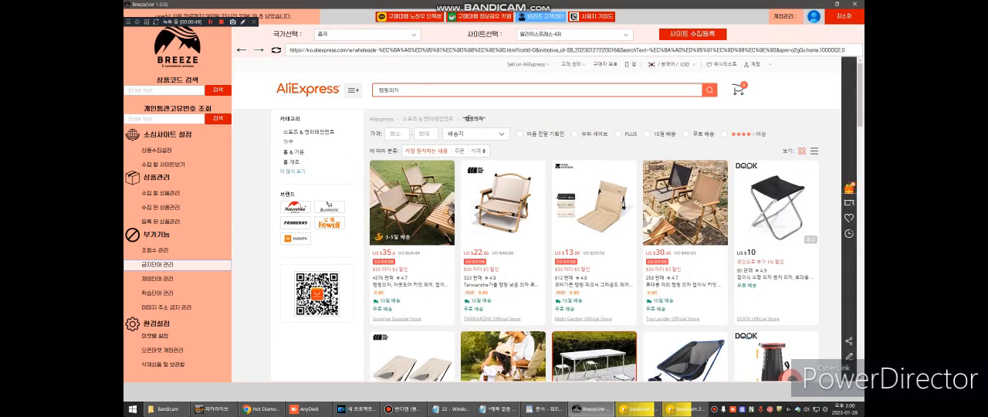
- Browse the camping chair results and filter them to free shipping (무료 배송) and four stars or more
scroll(534, 155, down, 10)
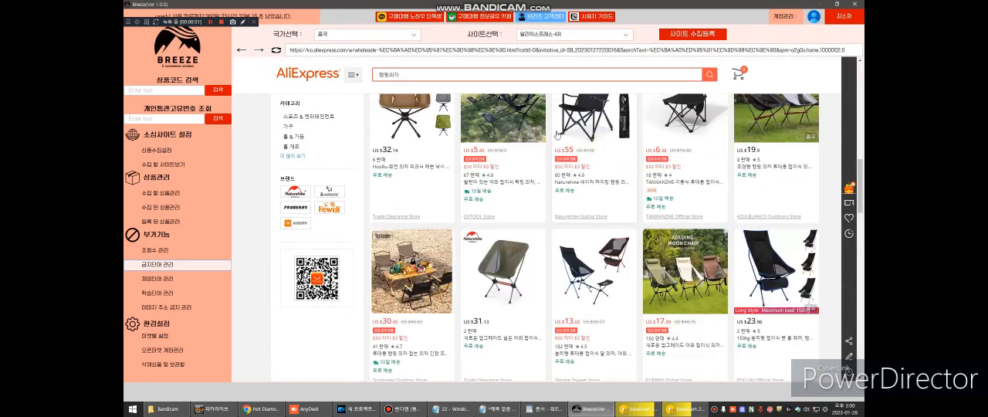
scroll(556, 135, down, 10)
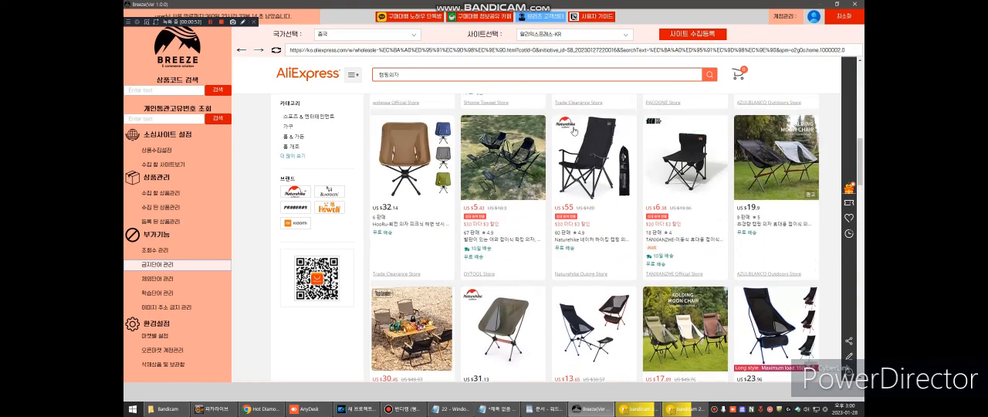
scroll(593, 157, up, 15)
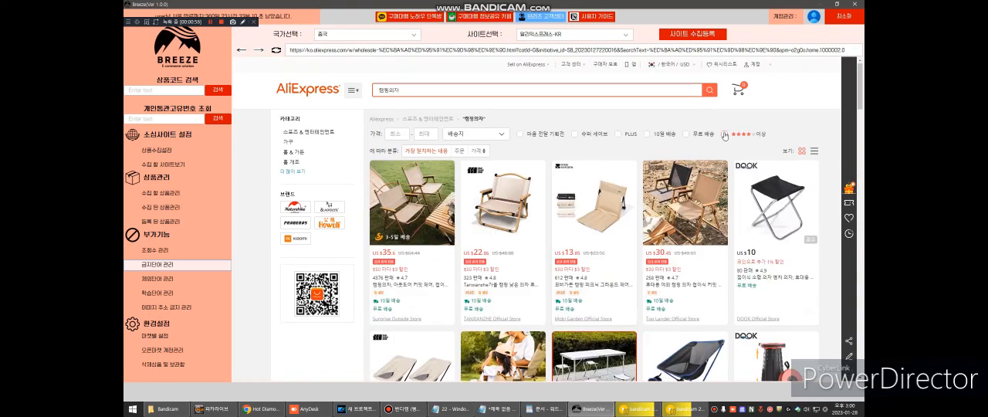
click(724, 134)
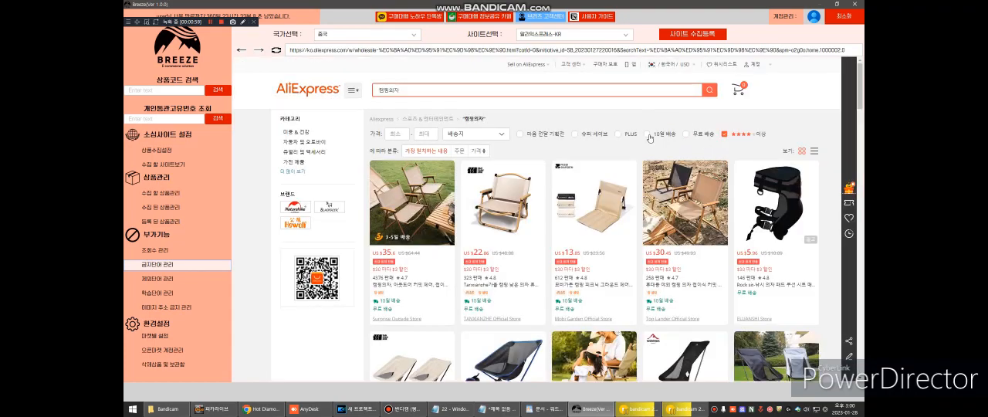
click(685, 134)
- Start registering the filtered results for collection and name the collection 알리 캠핑용품 1-1 1페이지까지
click(693, 37)
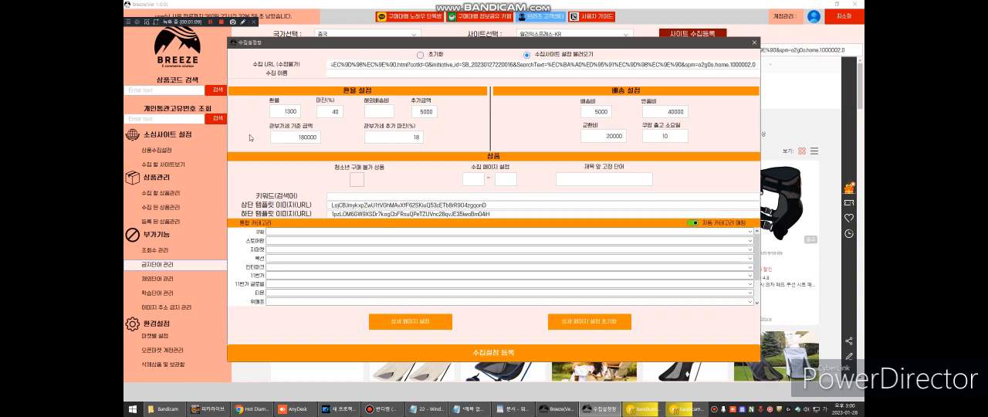
click(392, 76)
text(일)
text(리)
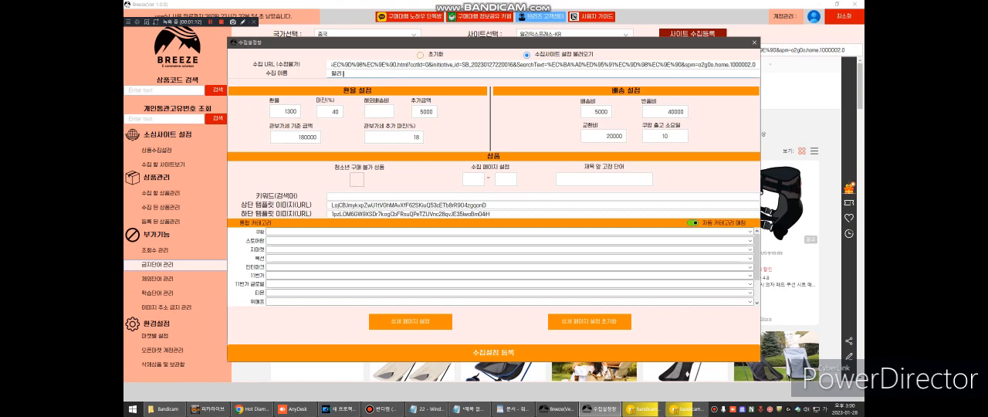
text(익)
text(핑용품)
text( 1-1 3페이지까)
text(지)
key(BackSpace)
text(1)
- Set the collection page range from 1 to 1 and the fixed word before the title to 캠핑
click(473, 179)
text(1)
click(505, 178)
text(1)
click(598, 179)
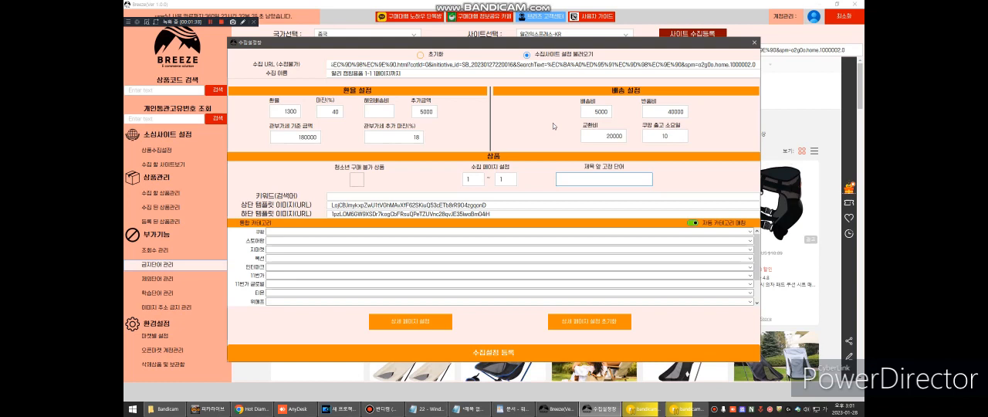
text(캠핑)
- Enter 캠핑의자 and 배낭여행의자 as comma-separated search keywords (키워드)
click(368, 194)
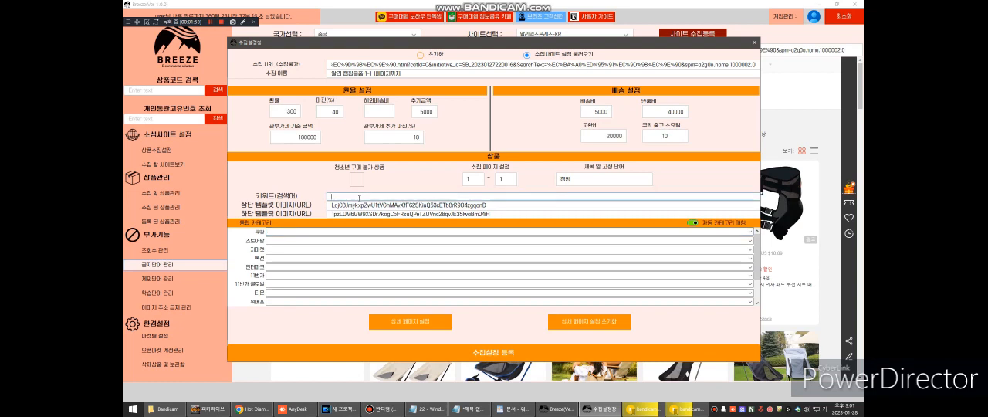
text(캠핑의자,배낭여행의)
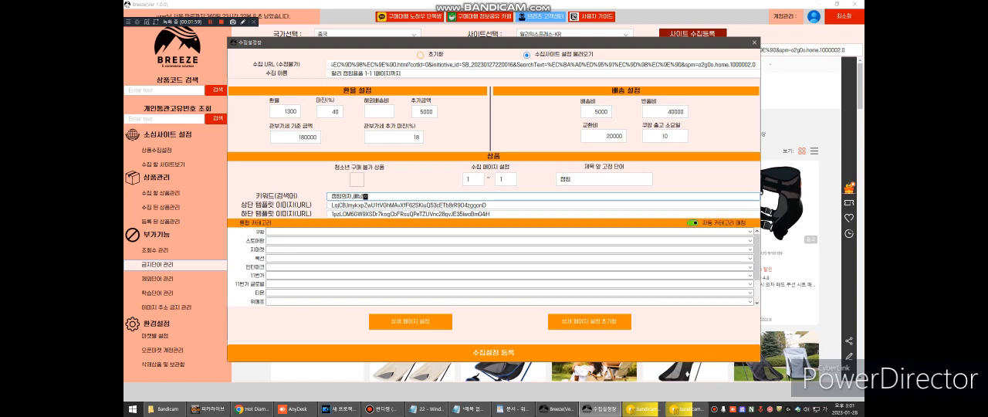
text(자,)
- Match the market categories by choosing Coupang's 스포츠/레저>캠핑>의자/테이블>캠핑의자 category for 캠핑의자, and register the collection settings
click(280, 233)
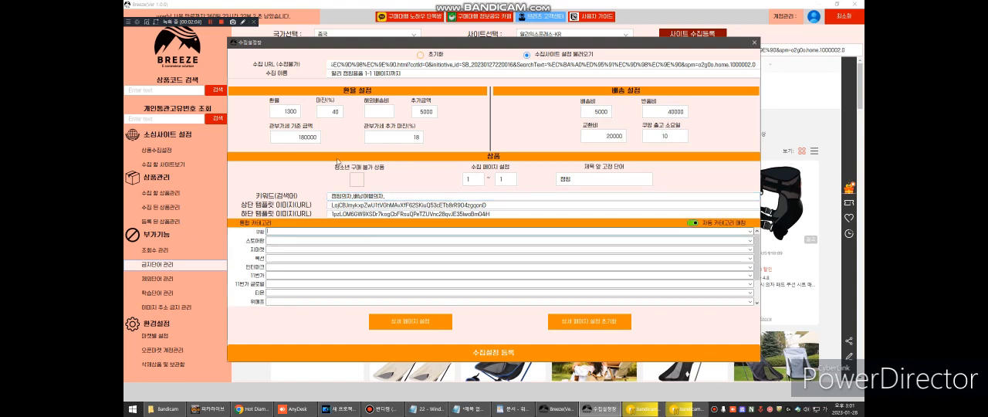
text(캠핑의자)
key(Down)
click(305, 221)
click(304, 230)
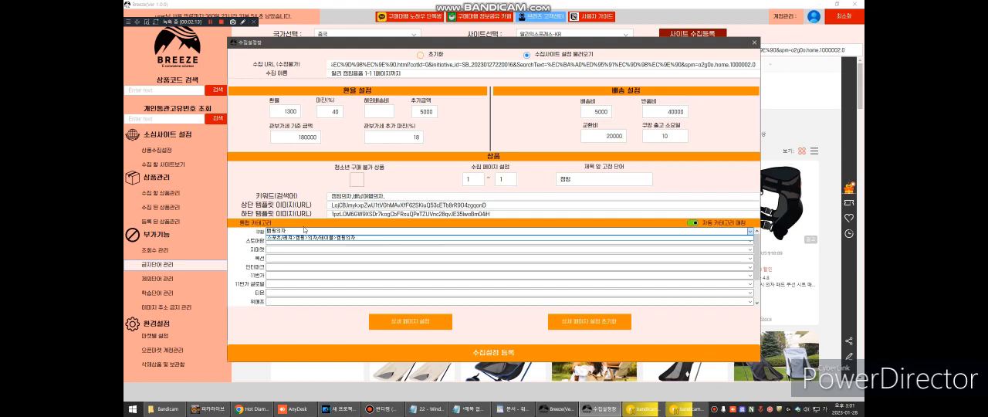
click(305, 236)
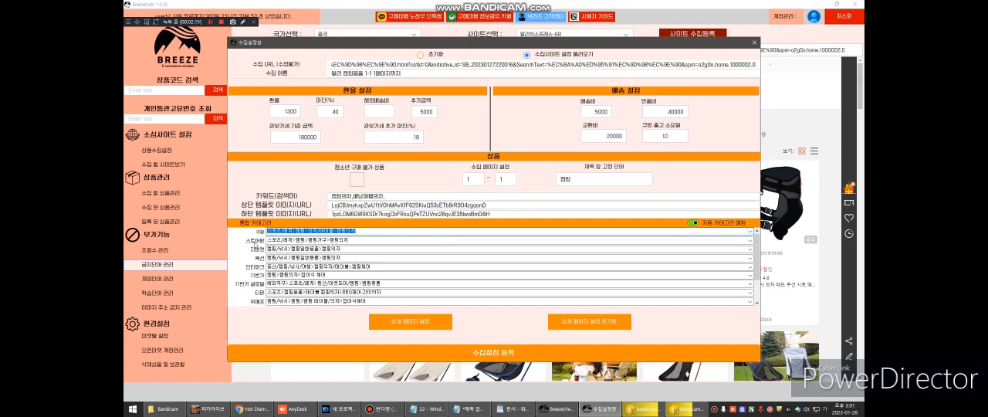
double_click(332, 283)
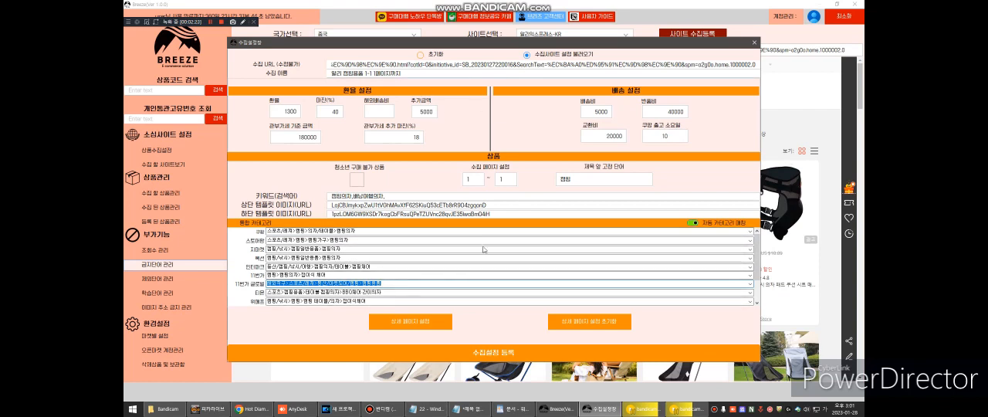
click(499, 355)
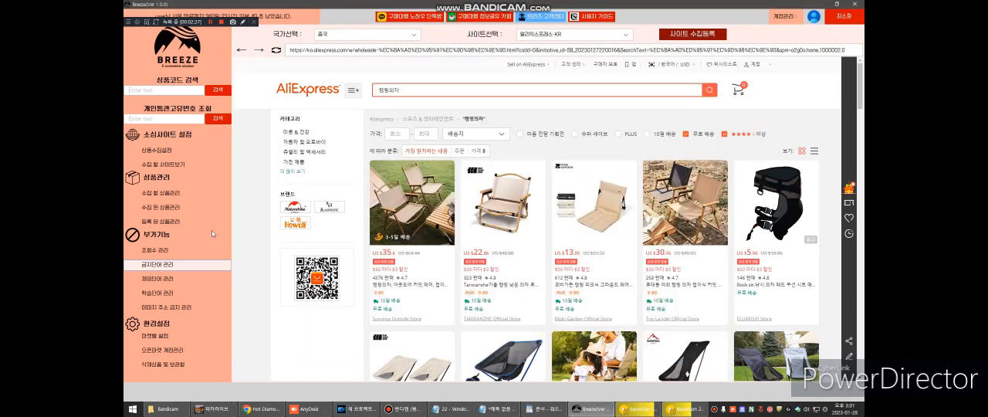
- Select 알리 캠핑용품 1-1 1페이지까지 in the list of products to collect and open its product collection window
click(175, 195)
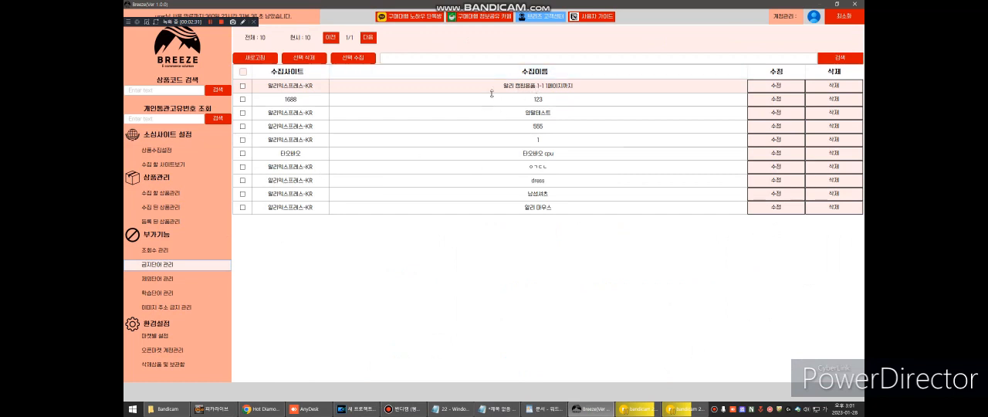
click(244, 89)
click(340, 60)
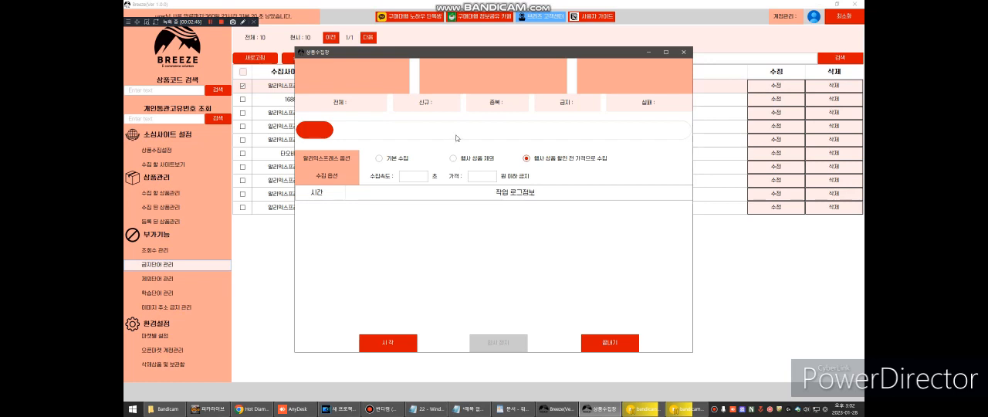
- Collect products with event items excluded (행사 상품 제외), collection speed 0 seconds and price ban 0 won, stopping and closing the run partway
click(453, 159)
click(413, 176)
text(0)
click(485, 176)
text(0)
click(413, 342)
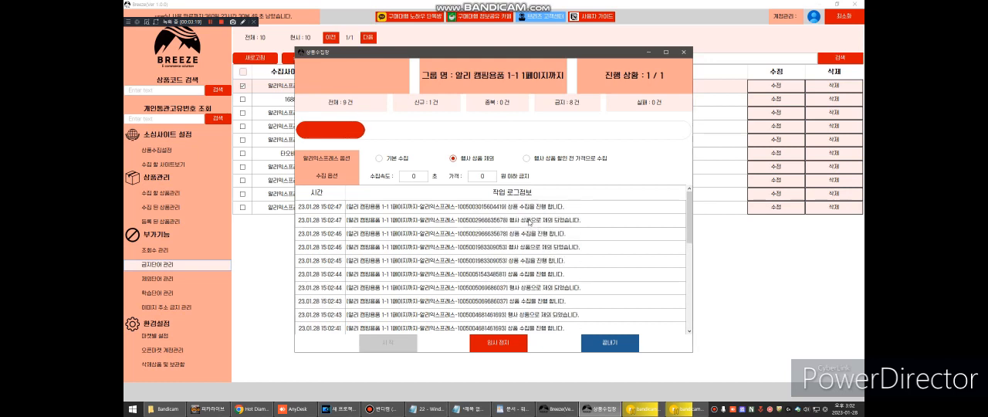
click(498, 345)
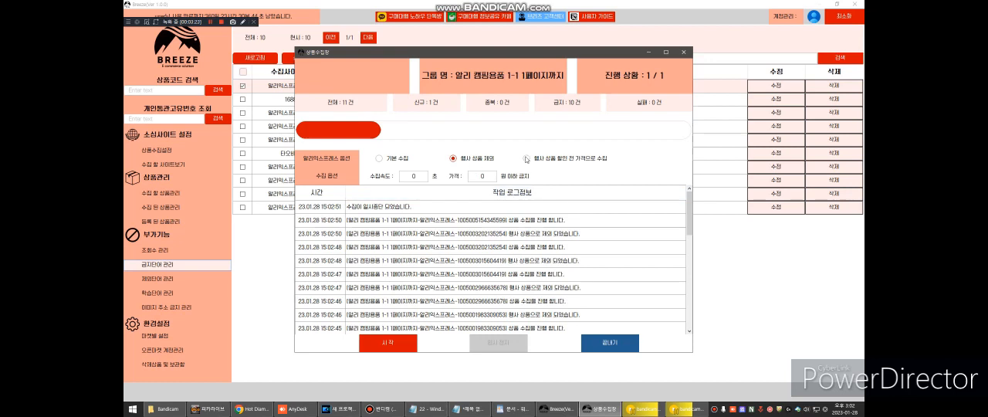
click(616, 348)
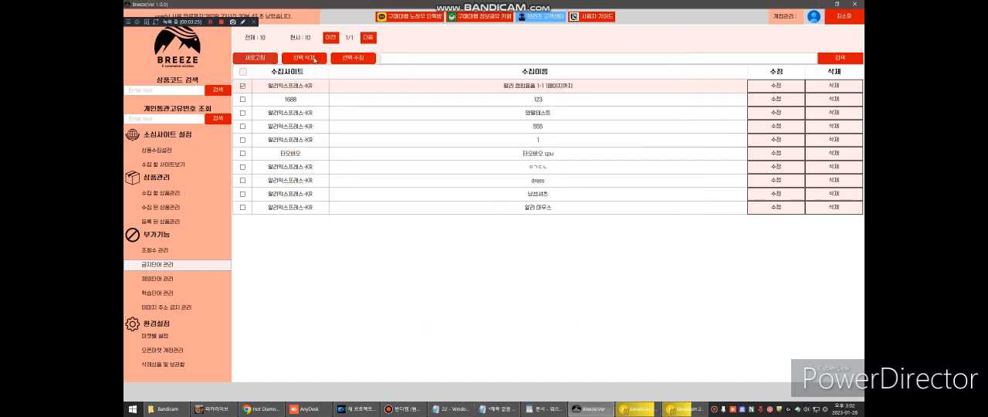
- Start another collection of 알리 캠핑용품 1-1 1페이지까지 using 행사 상품 할인 전 가격으로 수집, with speed 0 seconds and price ban 0 won
click(346, 59)
click(409, 174)
text(0)
click(485, 178)
text(0)
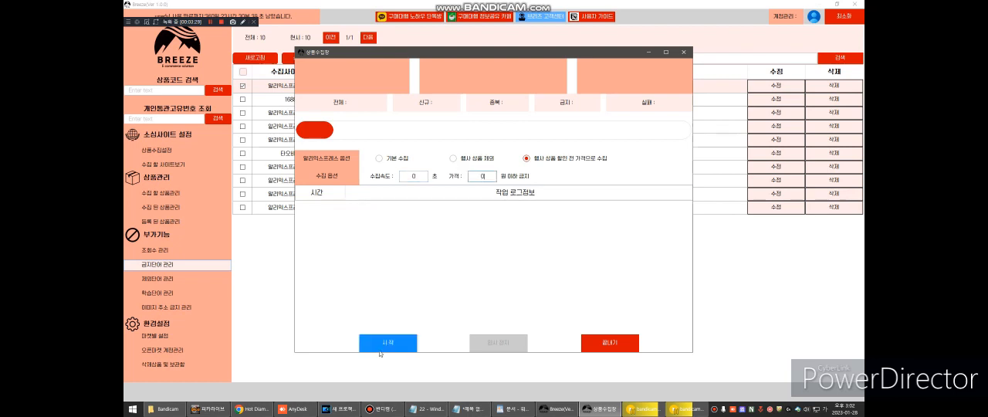
click(386, 344)
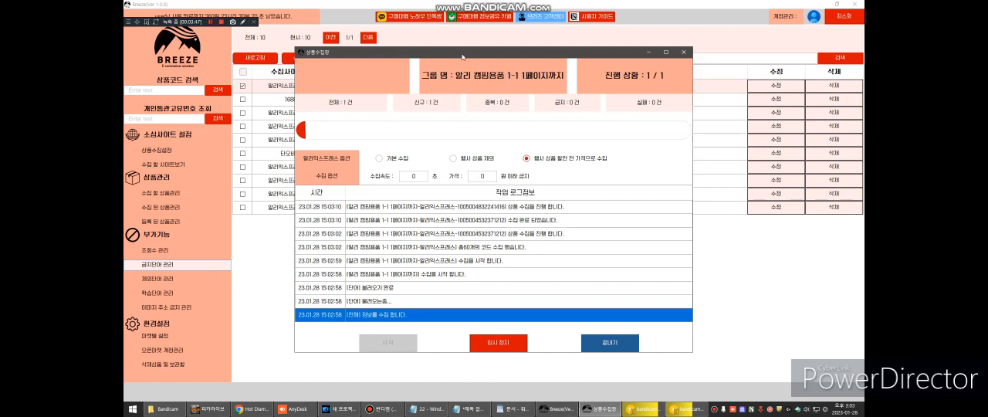
- Check the collection log for completed products, pause the collection and close its window
drag(462, 58, 446, 51)
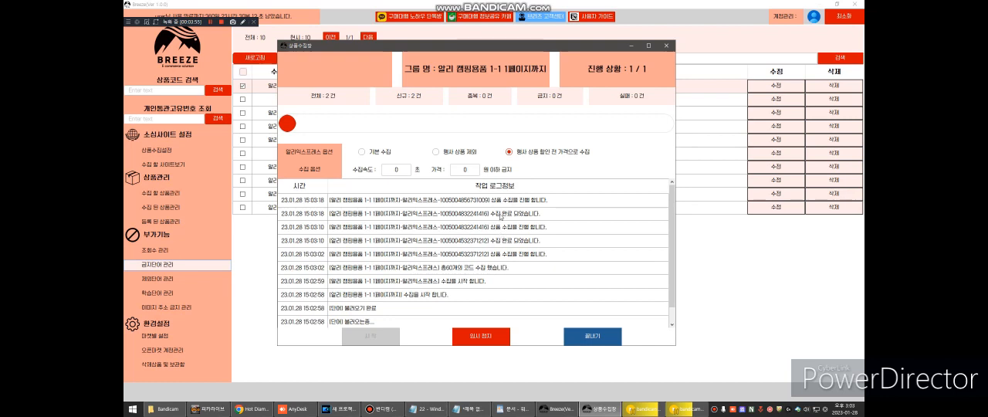
click(502, 246)
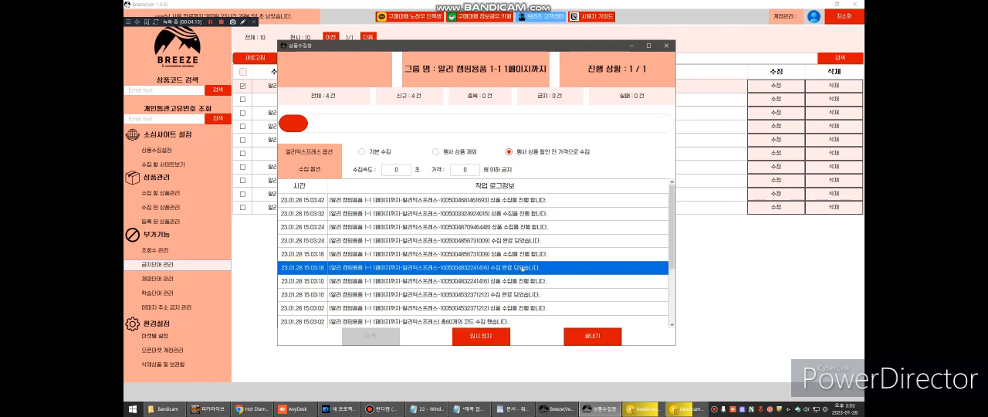
click(496, 335)
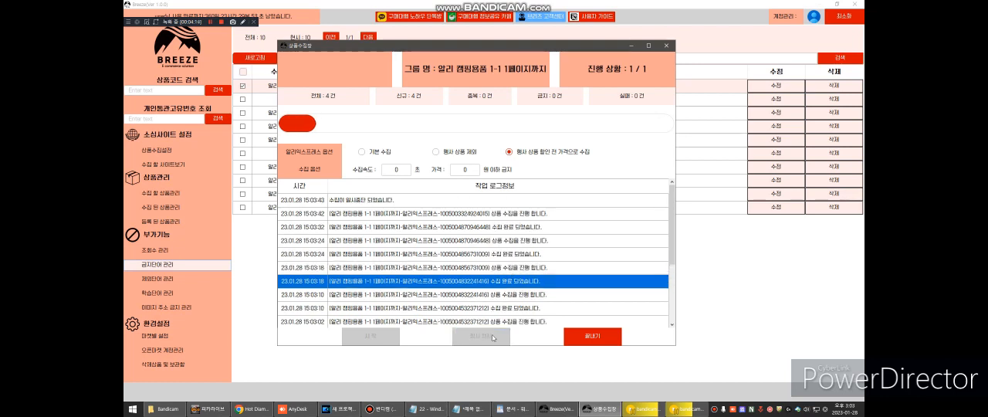
click(581, 338)
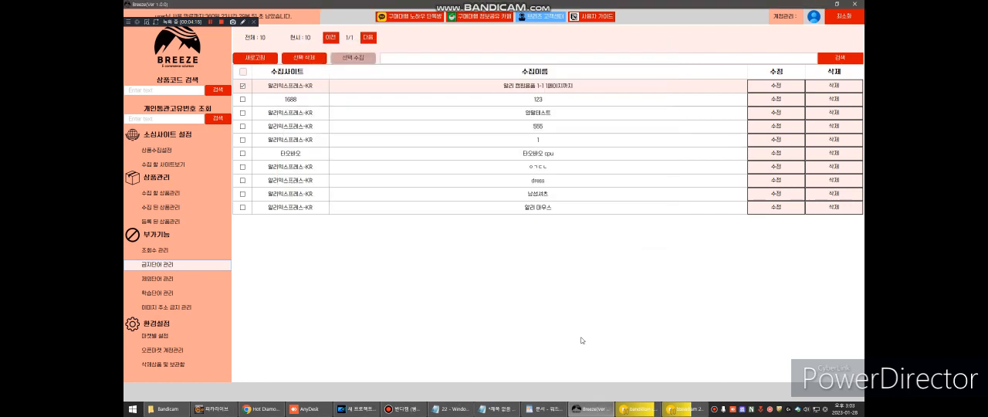
- Select all products in the collected products list (수집 된 상품관리) and open the upload window for them
click(202, 205)
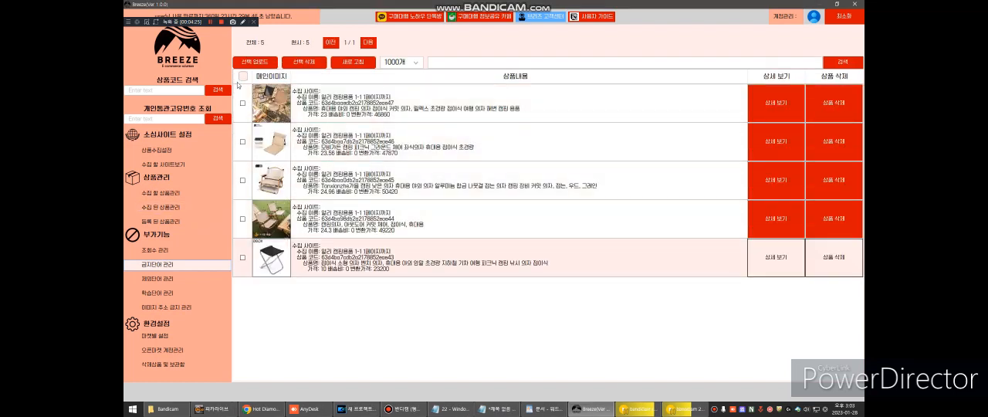
click(243, 76)
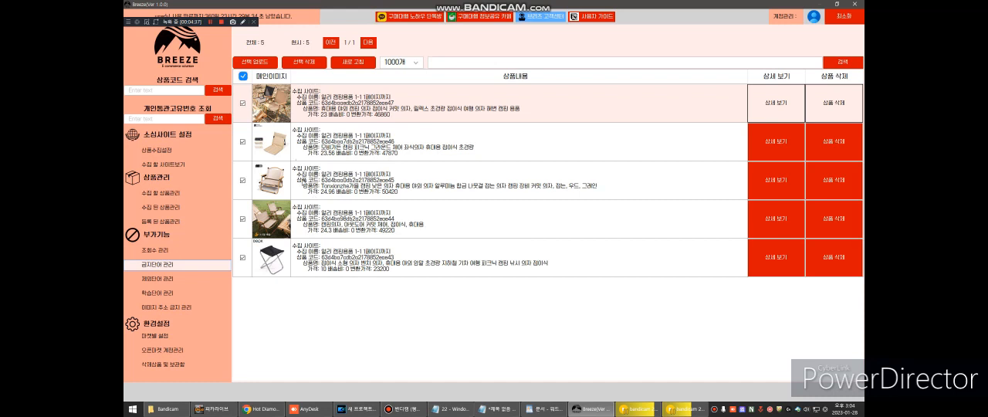
click(257, 64)
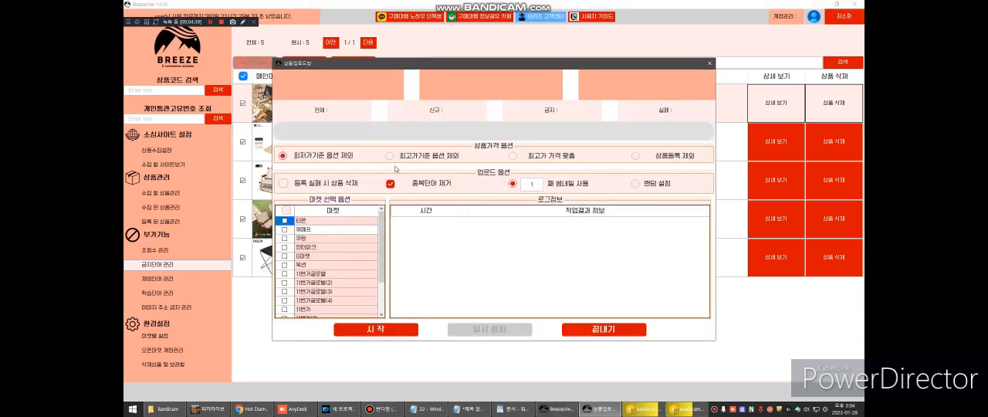
- Choose 스토어팜 as the upload market and set the product price option to 최고가기준 옵션 제외
scroll(348, 232, down, 2)
click(284, 300)
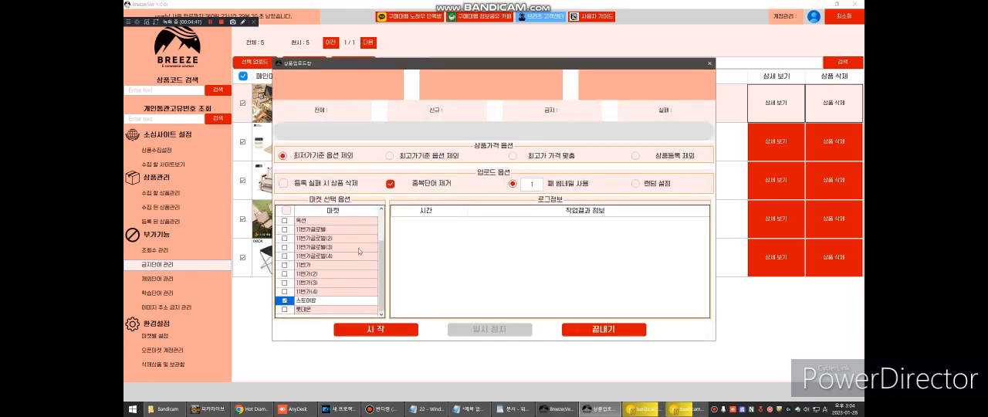
click(390, 155)
- Switch to WordPad and write the price example lines 1만원 and 50%넘어가면
click(516, 409)
text(1000마)
key(BackSpace)
key(BackSpace)
text(만원)
key(Return)
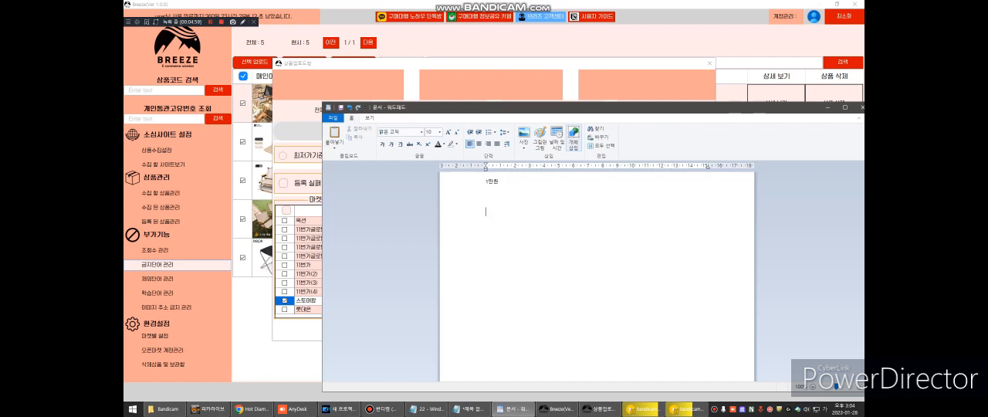
text(50%할)
text(어가면)
drag(443, 108, 543, 99)
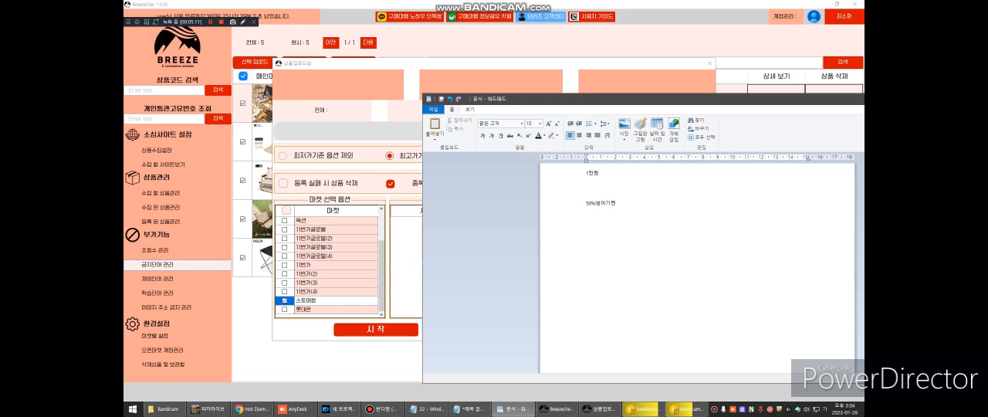
- Extend the WordPad price example with the lines 1만원, 1만원짜리에 50% and 15000원
text(1만원  -5)
text(0%)
text( 5만원)
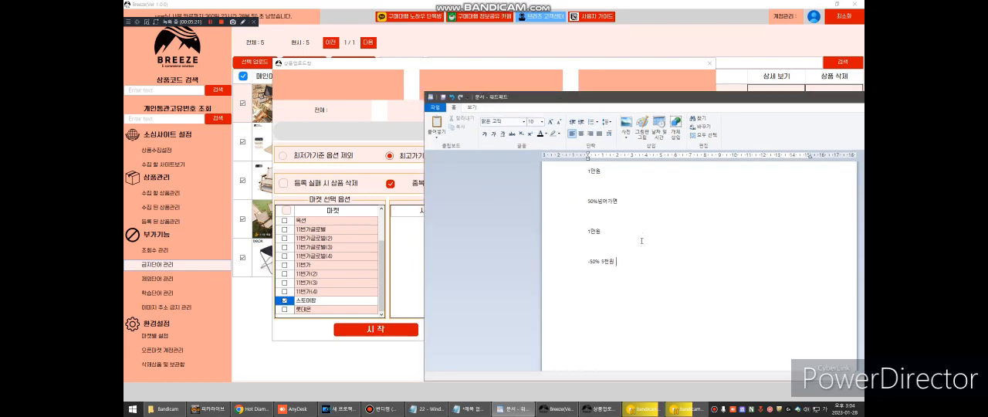
key(shift+Home)
key(BackSpace)
text(1만ㅇ원짜리에 50)
text(15000ㅇ)
drag(526, 99, 625, 98)
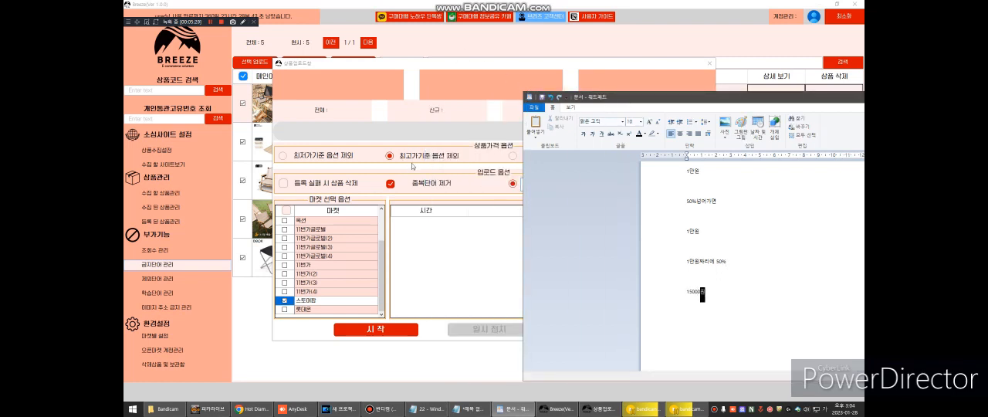
drag(631, 98, 377, 67)
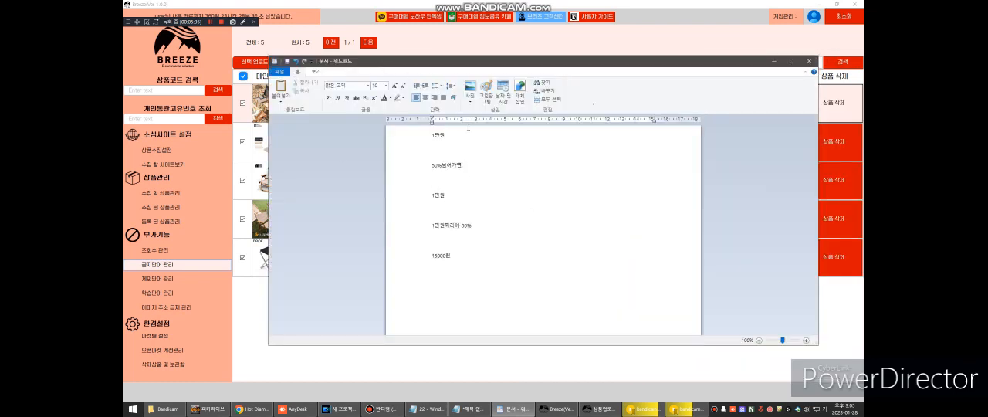
drag(458, 62, 591, 94)
- Return to the product upload window, set the thumbnail number to 2 and start the upload
drag(434, 66, 372, 60)
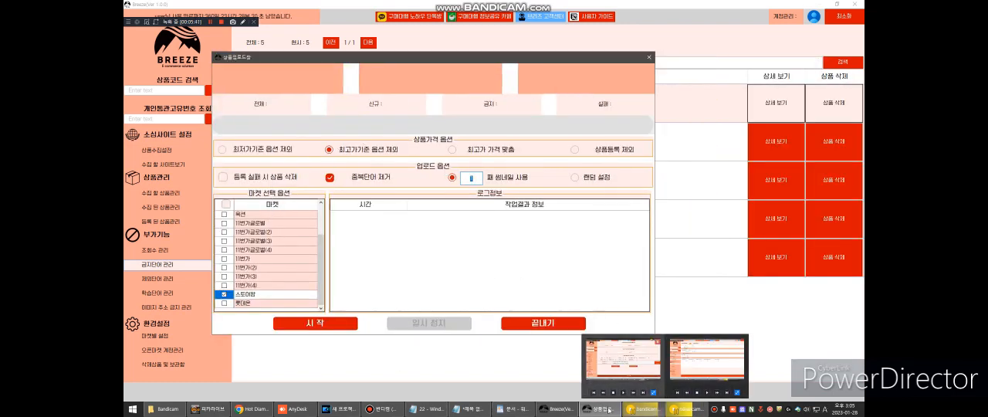
mouse_move(605, 414)
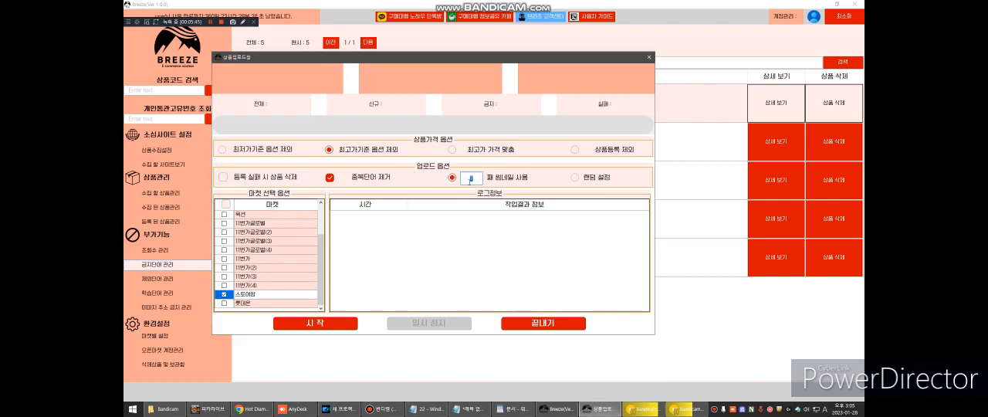
text(2)
click(333, 319)
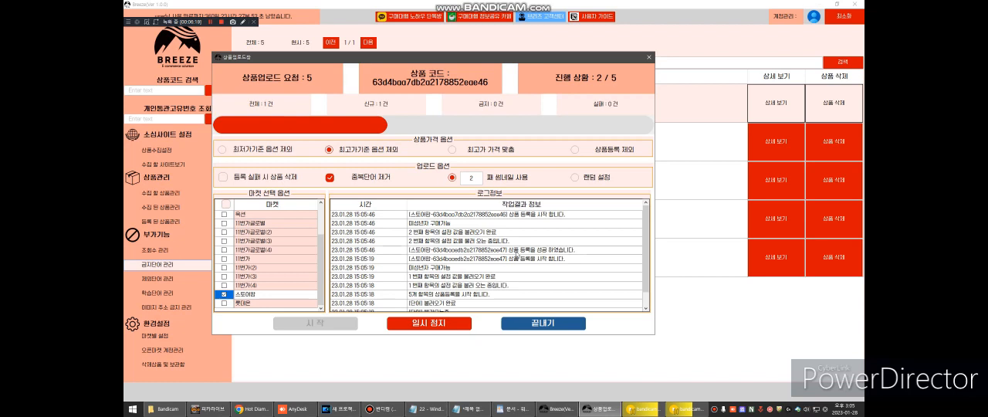
- Check the upload log for the 스토어팜 registration result, pause the upload and close its window
click(517, 252)
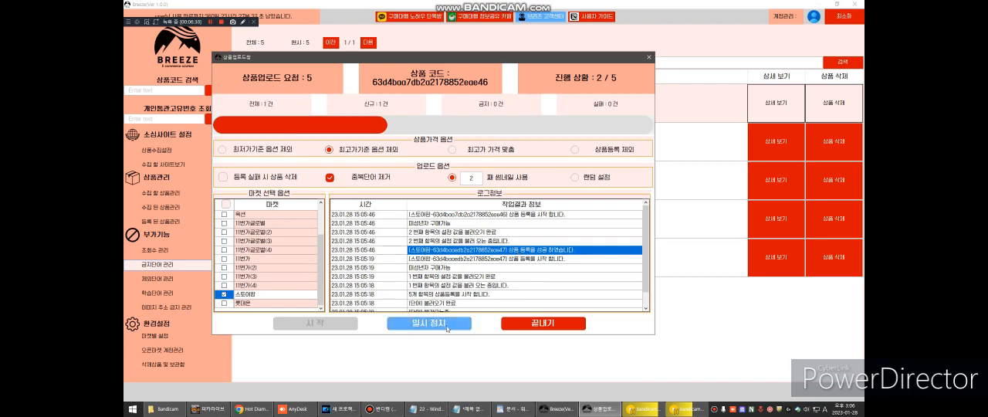
scroll(450, 269, down, 1)
scroll(455, 266, up, 1)
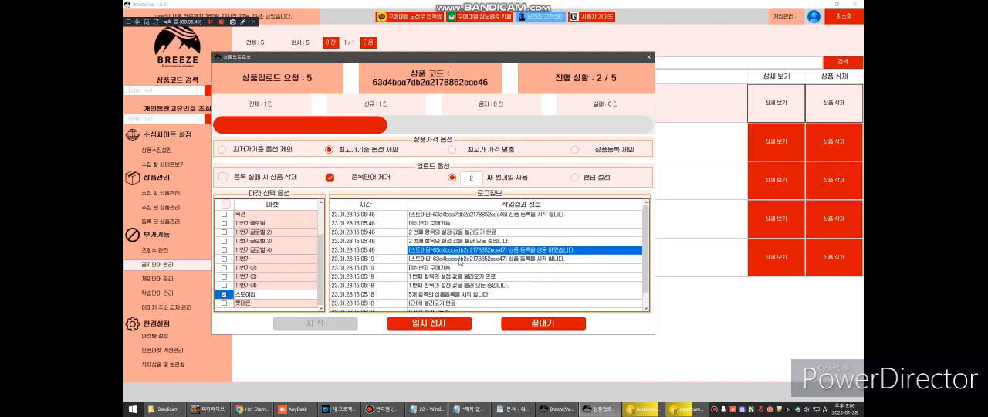
click(451, 329)
click(544, 323)
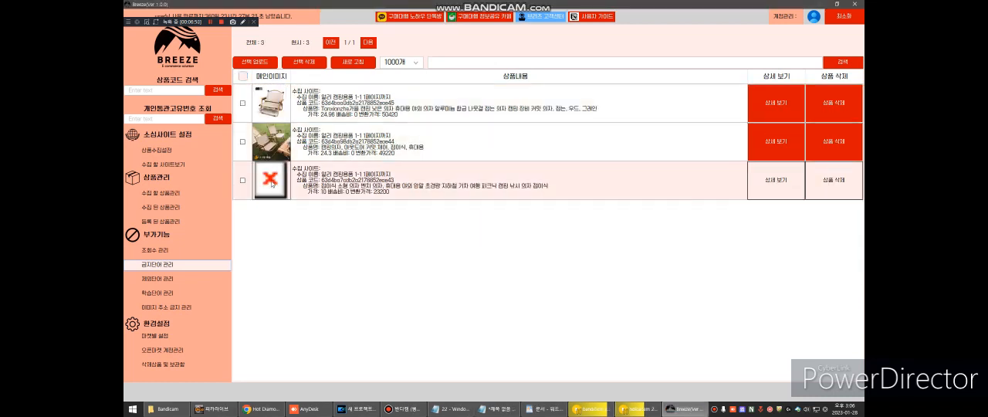
- Open the registered products list (등록 된 상품관리) and view the first camping chair's 스마트스토어 page
click(182, 223)
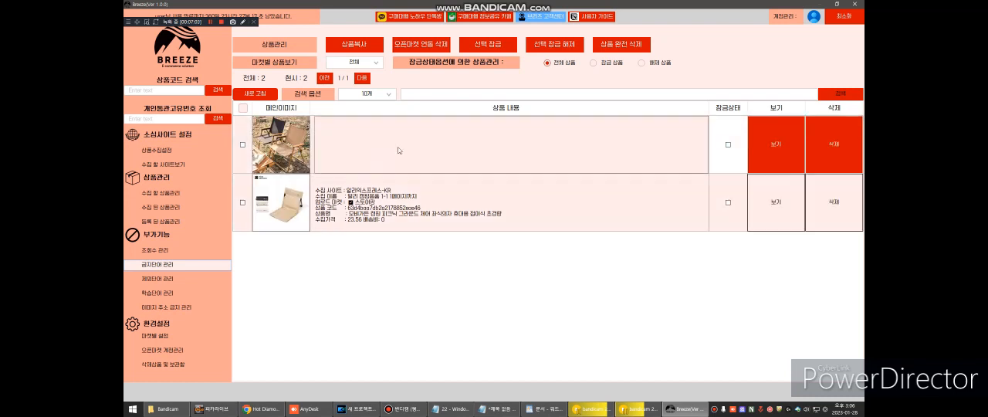
right_click(399, 148)
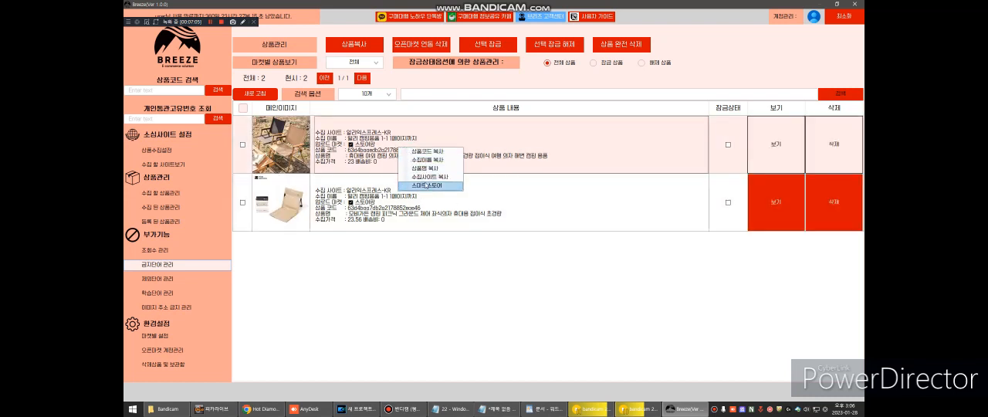
click(430, 185)
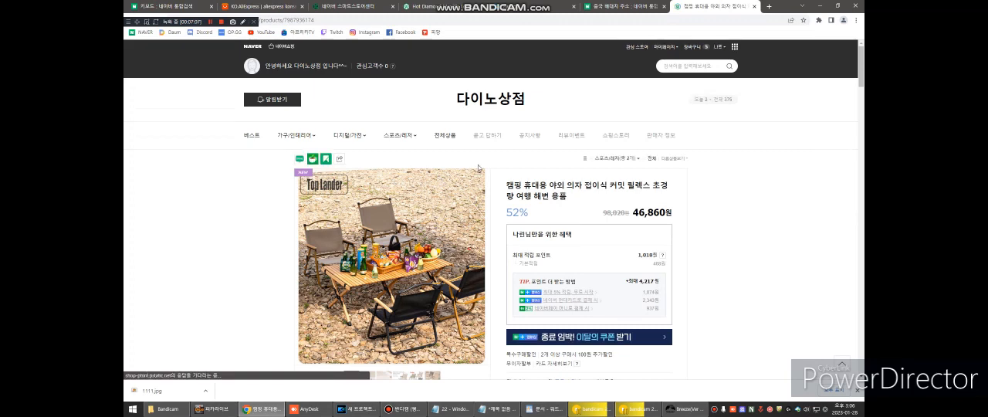
- Examine the camping chair's store page, including its price, detail description, option images, specifications and thumbnails
scroll(580, 140, down, 2)
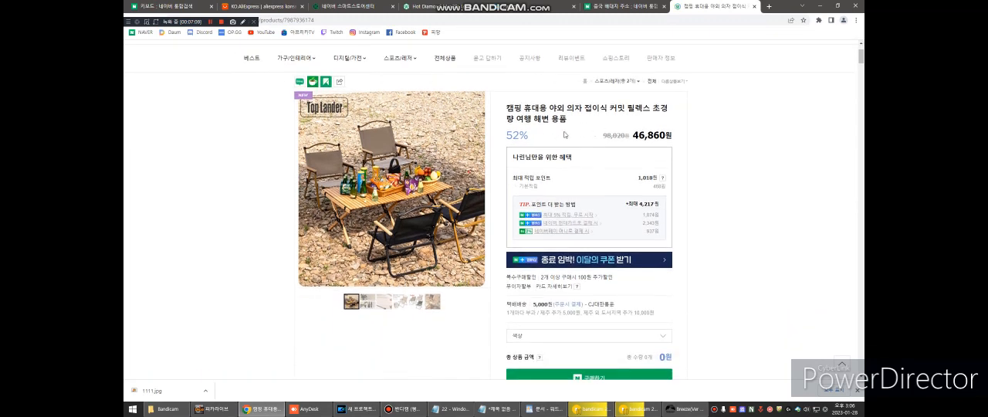
scroll(517, 132, down, 8)
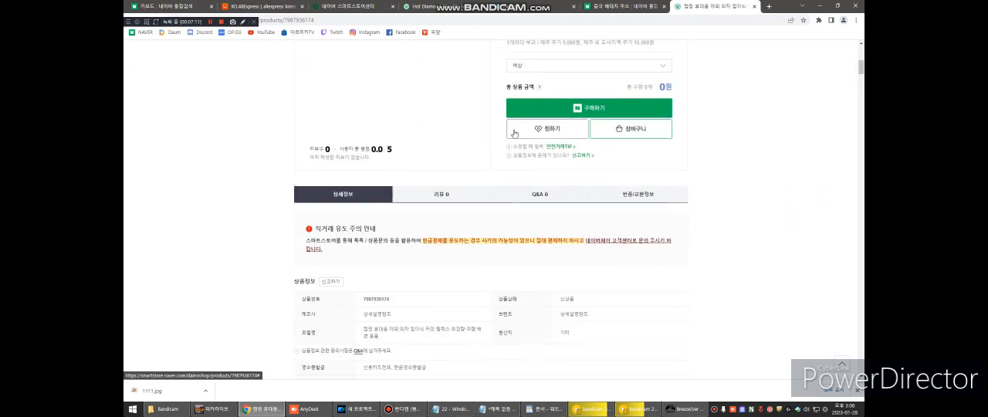
scroll(528, 134, down, 4)
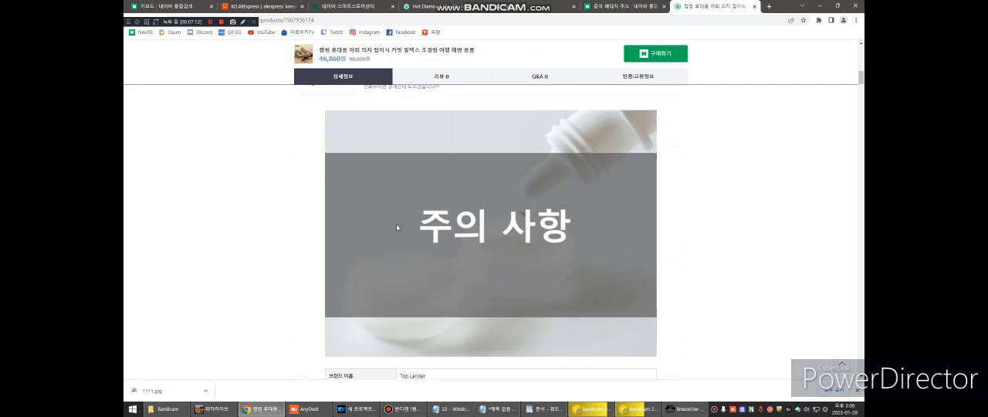
scroll(501, 176, down, 4)
scroll(509, 197, down, 10)
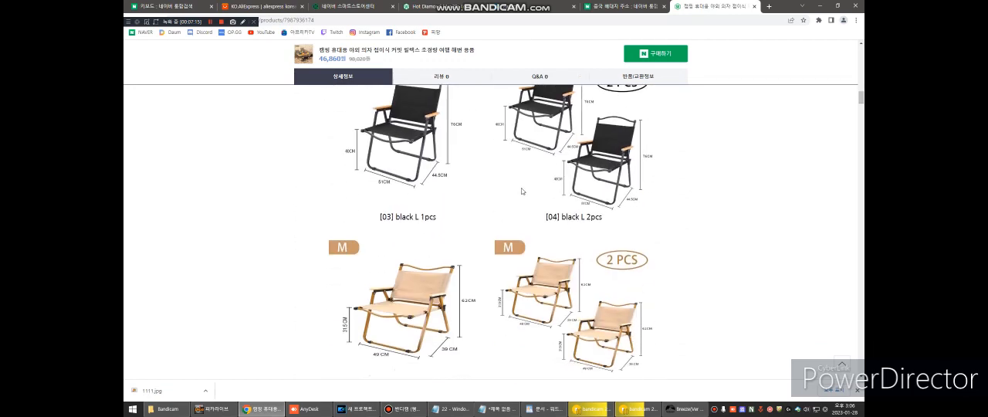
scroll(525, 189, down, 6)
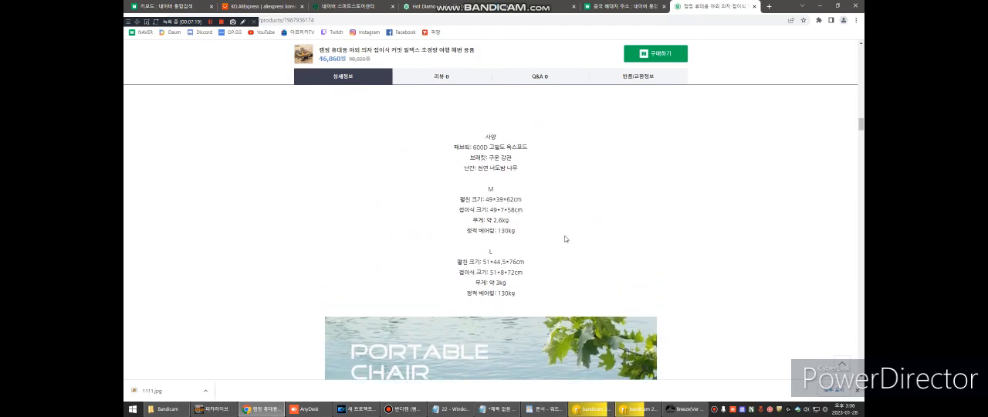
scroll(565, 239, down, 15)
scroll(559, 227, down, 15)
scroll(533, 220, down, 15)
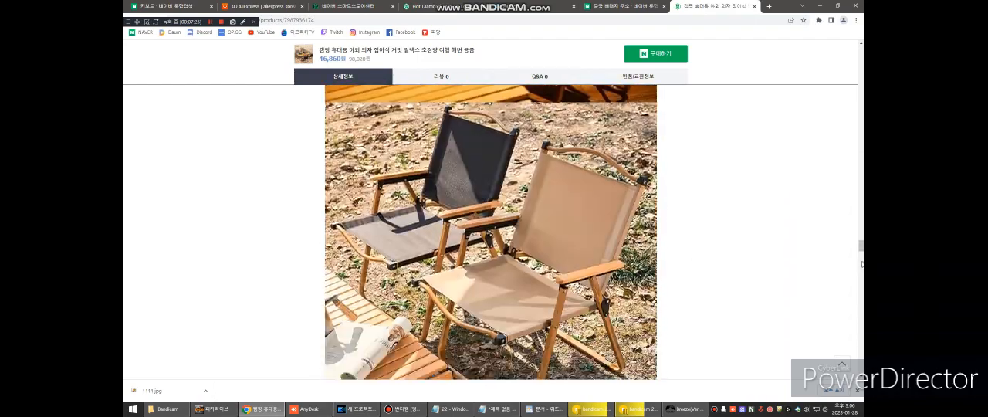
drag(863, 250, 852, 48)
scroll(708, 86, down, 3)
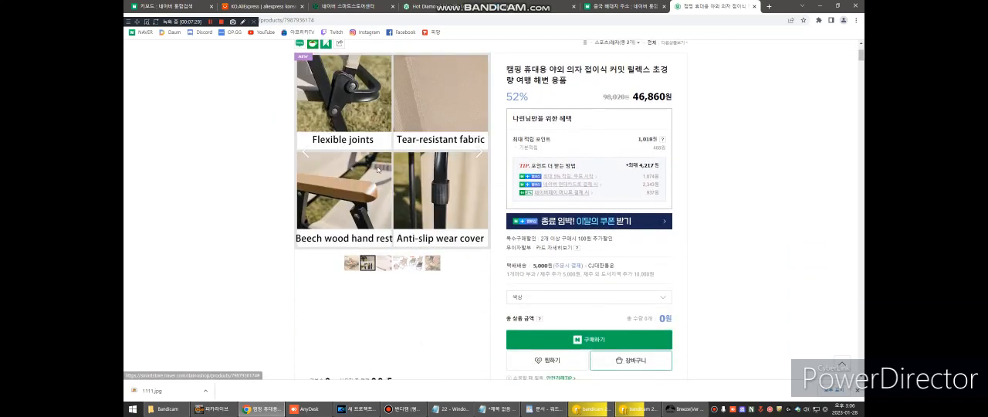
- Open the store's full product list (전체상품) and look through the listed products
scroll(433, 155, up, 3)
click(445, 133)
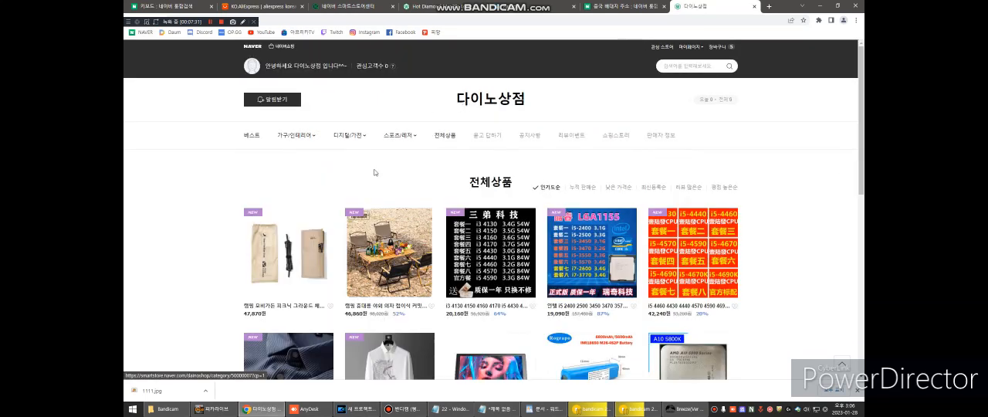
scroll(394, 182, down, 2)
scroll(325, 208, up, 1)
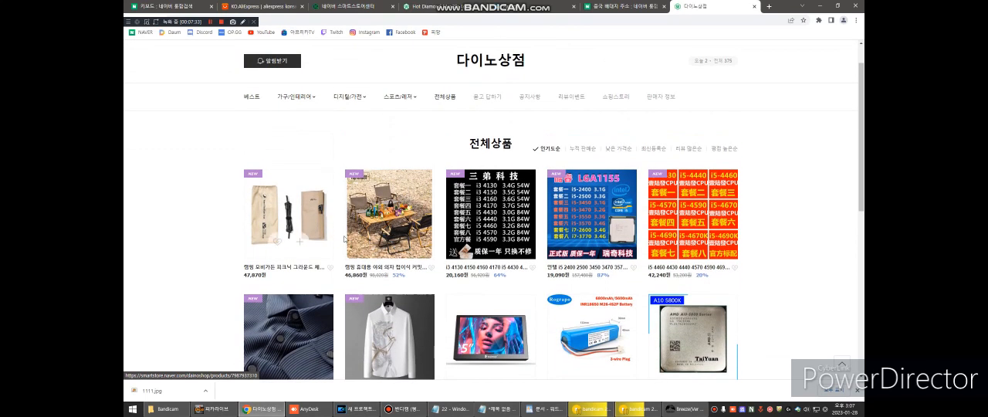
- Switch to Breeze, reduce its maximized window to a smaller size, and look again at the store's product list behind it
click(683, 408)
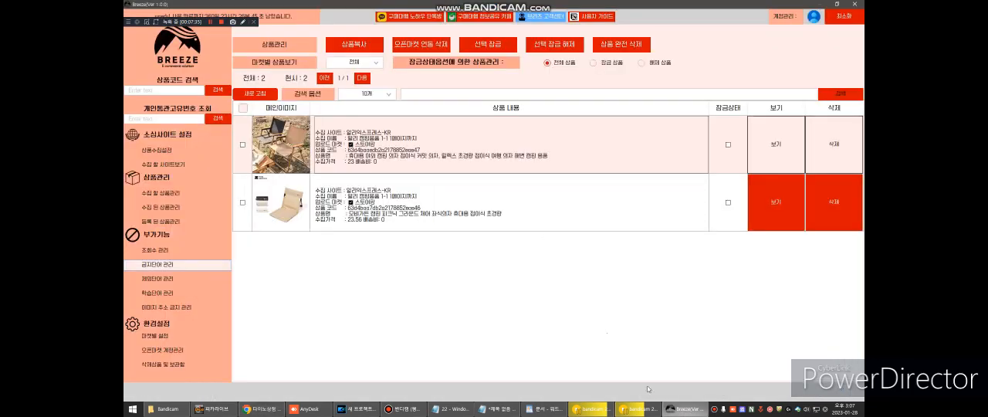
click(838, 5)
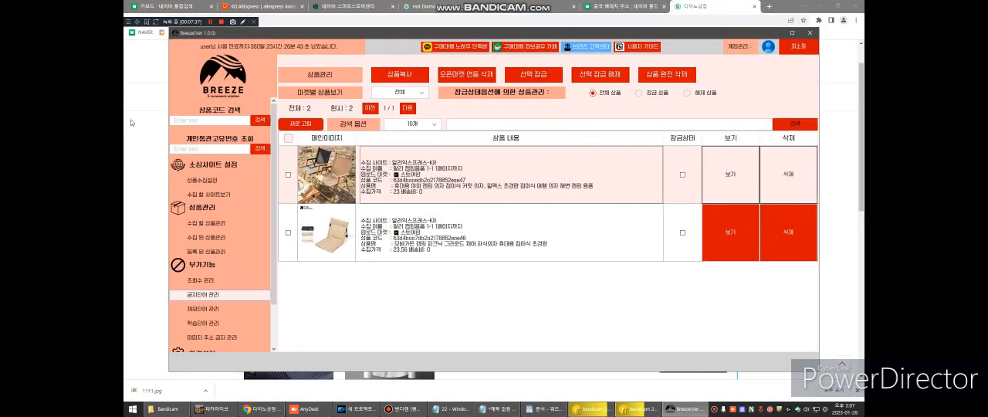
click(131, 122)
click(683, 409)
click(147, 189)
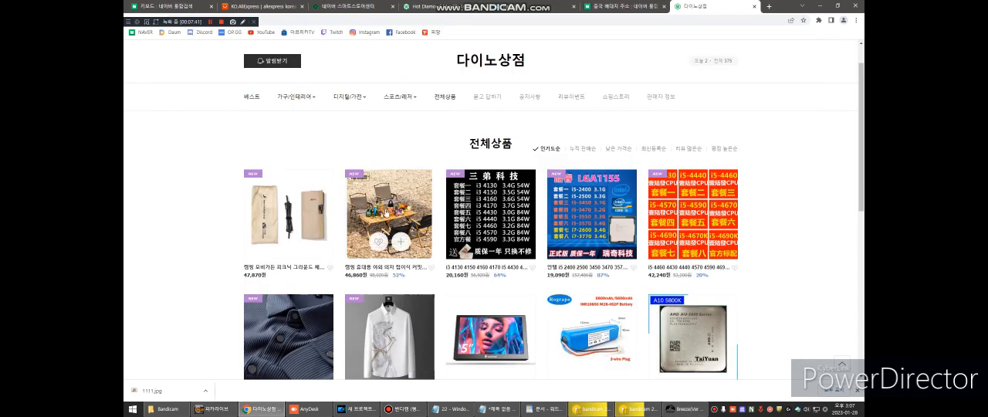
click(683, 408)
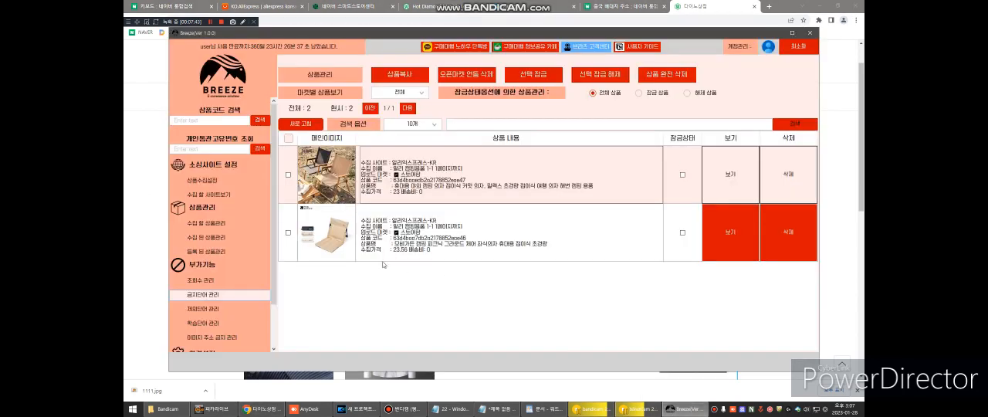
click(130, 223)
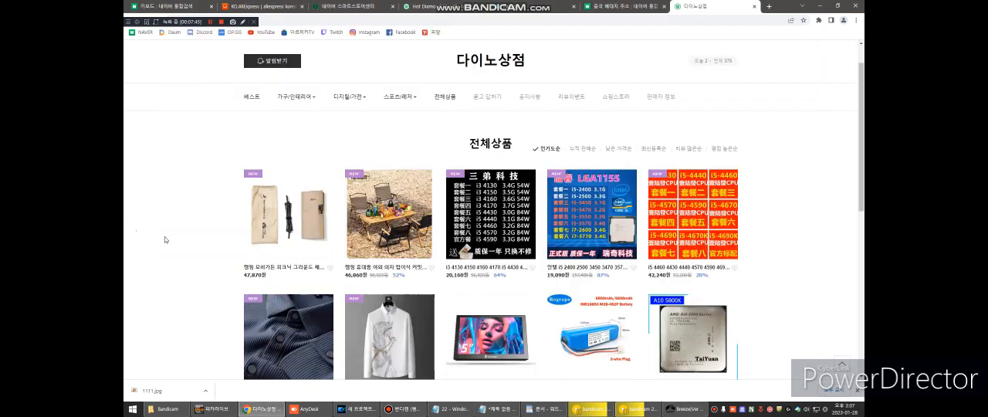
scroll(224, 204, down, 2)
scroll(223, 205, up, 2)
- In Breeze, open the collection site view (수집 할 사이트보기) and browse the AliExpress results for 캠핑의자
click(666, 401)
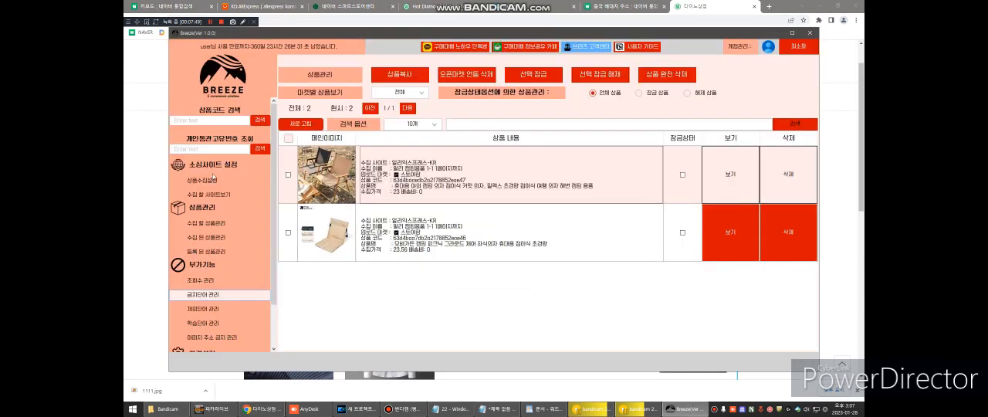
click(208, 194)
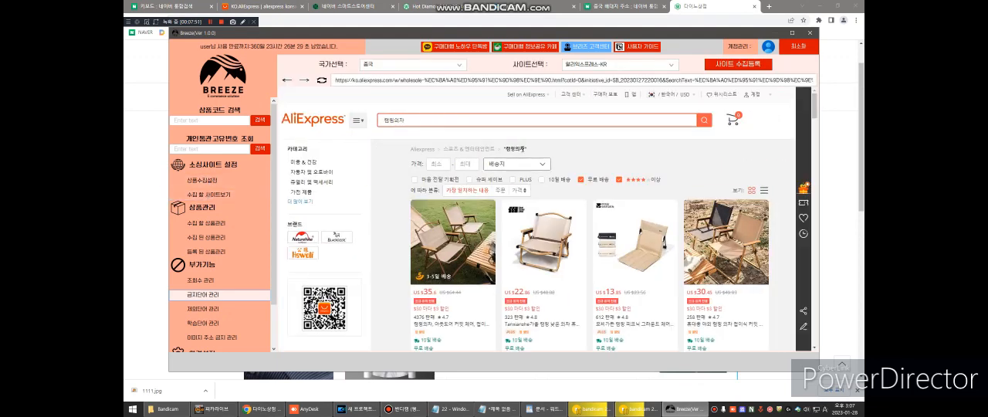
scroll(531, 184, down, 10)
scroll(635, 176, up, 2)
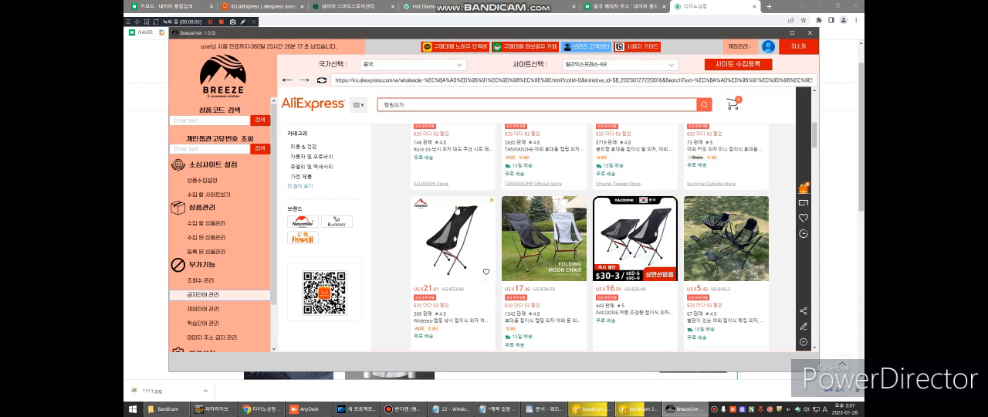
scroll(461, 236, down, 1)
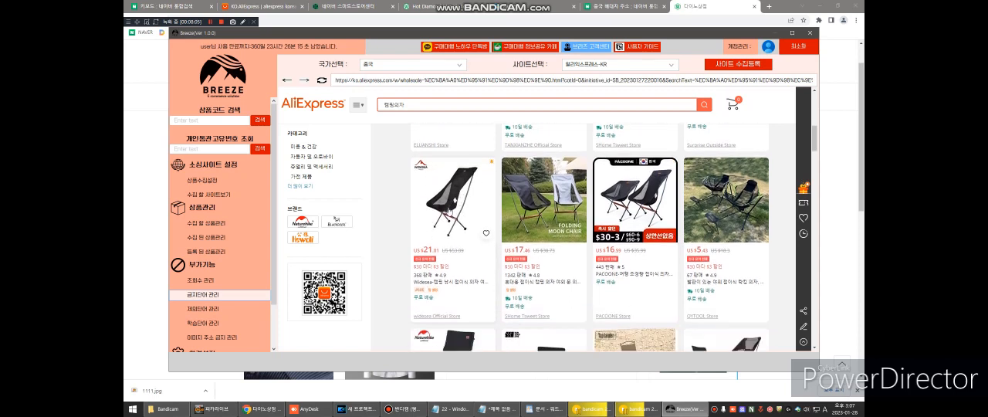
scroll(456, 213, up, 1)
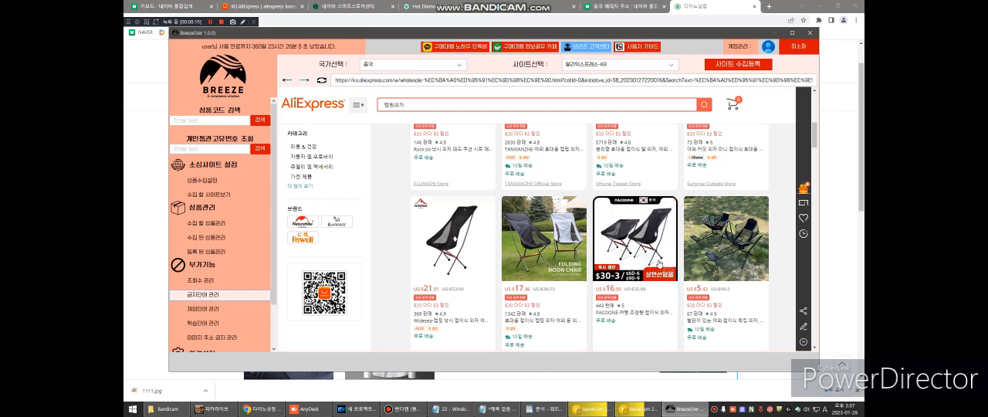
scroll(663, 227, down, 1)
scroll(657, 230, up, 5)
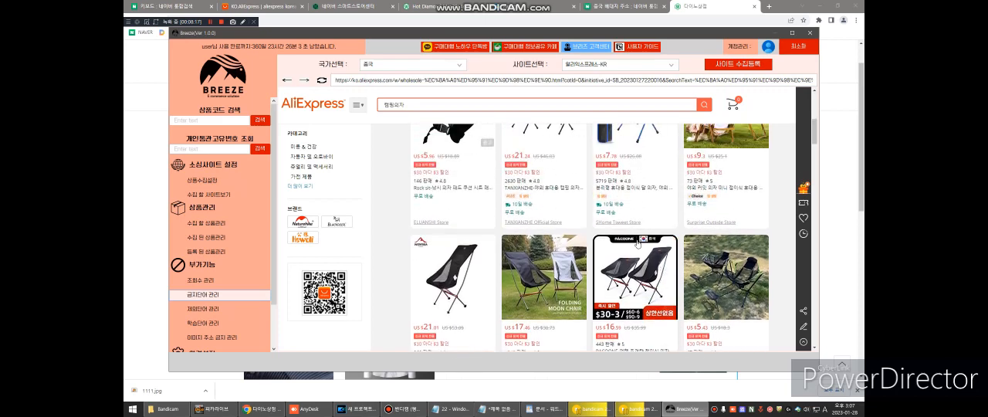
scroll(629, 240, down, 1)
scroll(629, 240, down, 5)
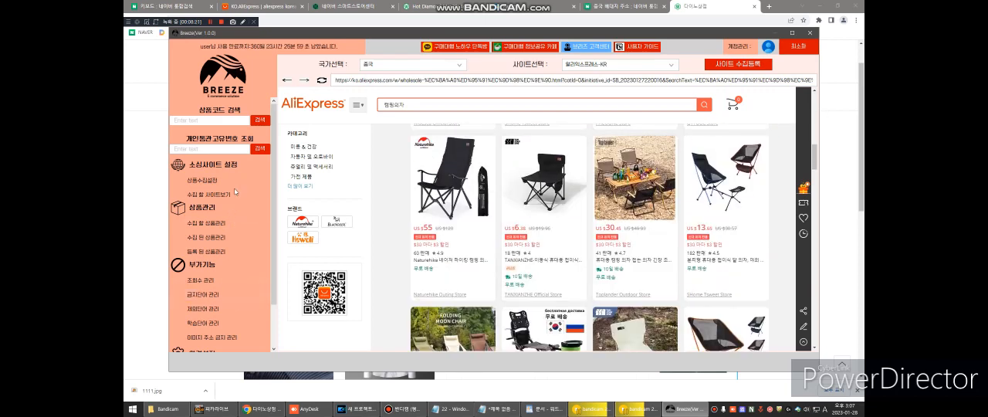
- View the product collection settings (상품수집설정) and return to the registered products list (등록 된 상품관리)
scroll(218, 207, down, 1)
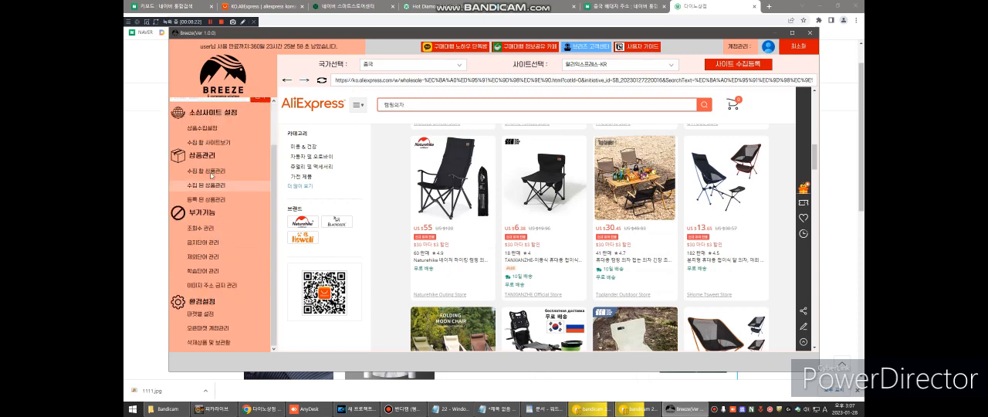
click(212, 129)
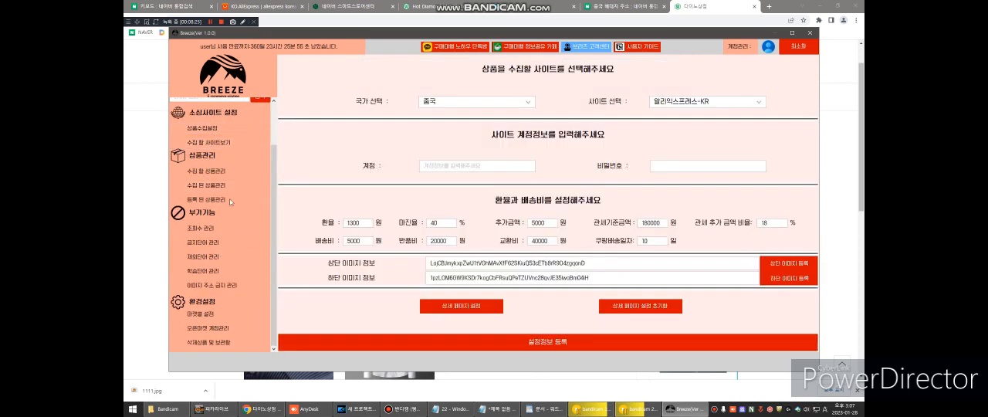
click(228, 200)
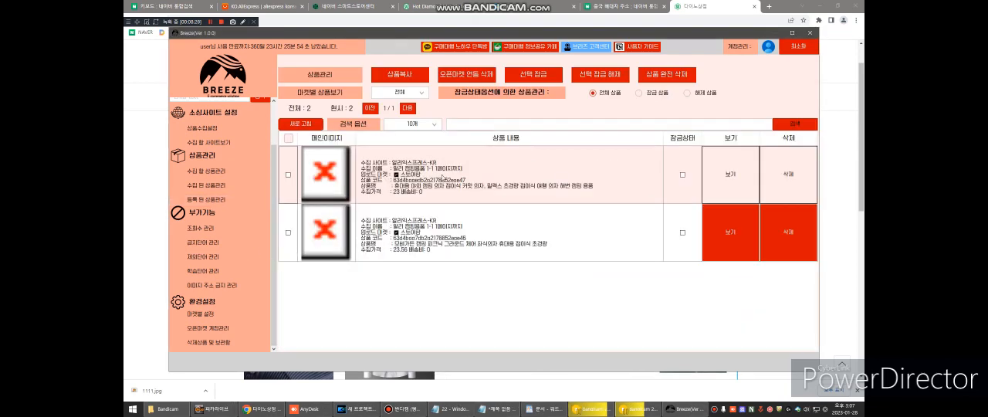
- In 스마트스토어센터, open 상품 조회/수정, dismiss the notice and bring up the product list
click(138, 230)
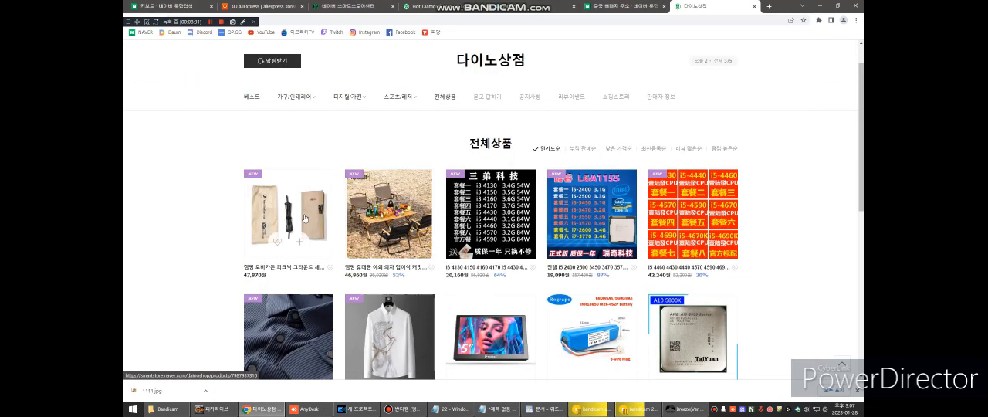
scroll(299, 118, up, 1)
click(352, 6)
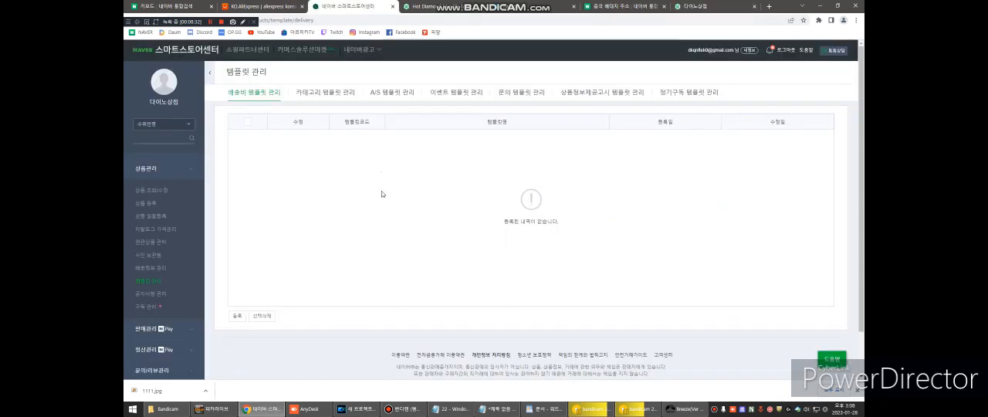
click(162, 191)
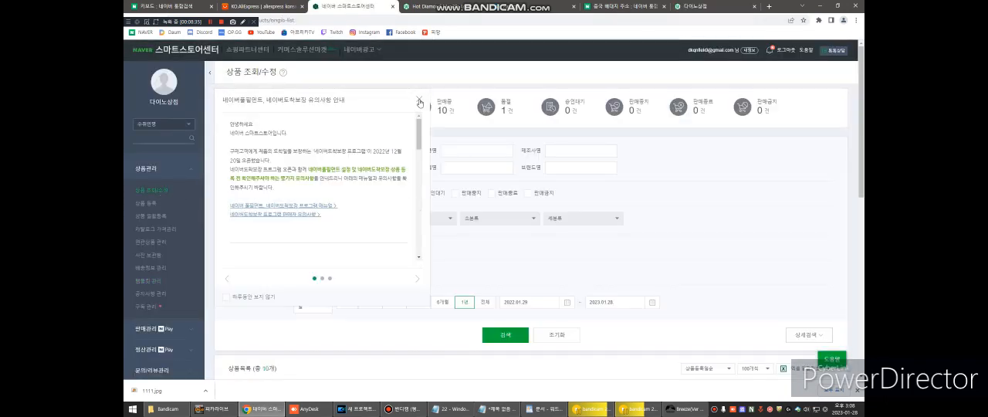
scroll(442, 235, down, 2)
scroll(441, 232, down, 3)
- Copy the first listed product's seller product code (판매자상품코드) and search for it in Breeze's registered products list
double_click(390, 170)
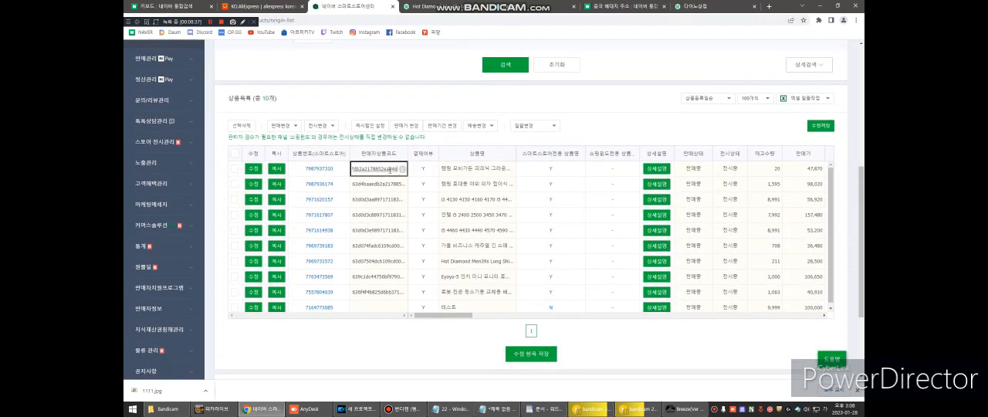
click(684, 409)
click(487, 126)
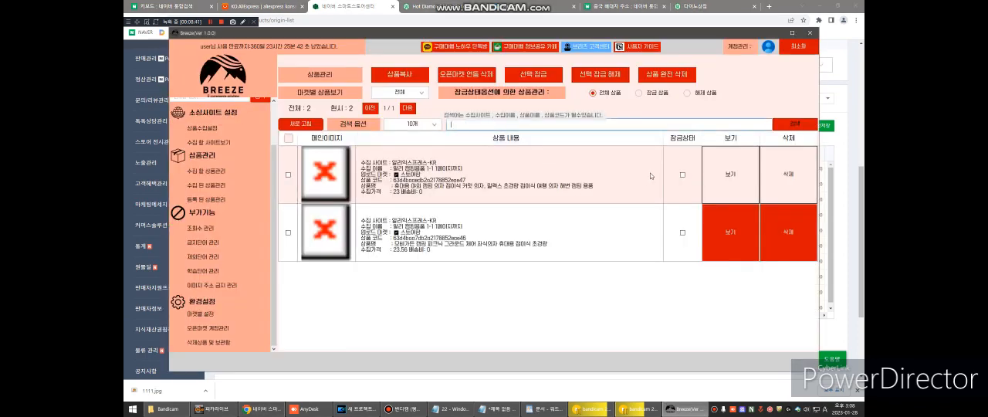
text(63d4boo7db2o2178852eoe46)
click(790, 124)
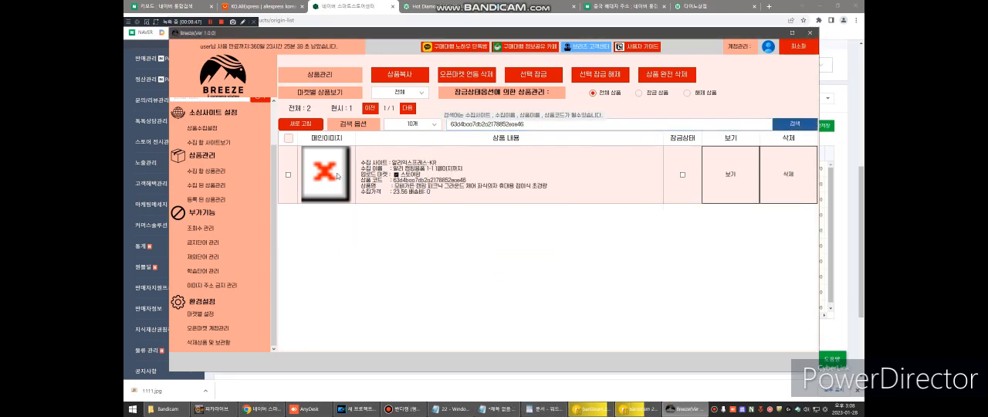
- Open the matching product's AliExpress source page and examine its price, color options, delivery details and images
click(714, 176)
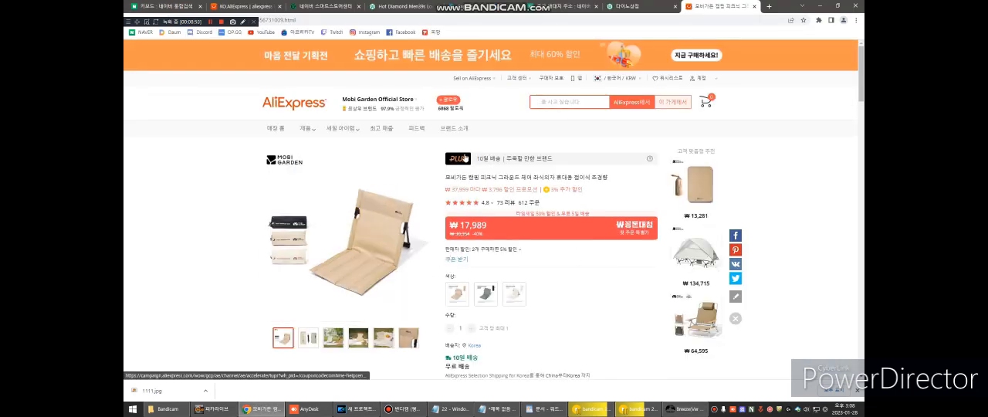
scroll(214, 188, down, 2)
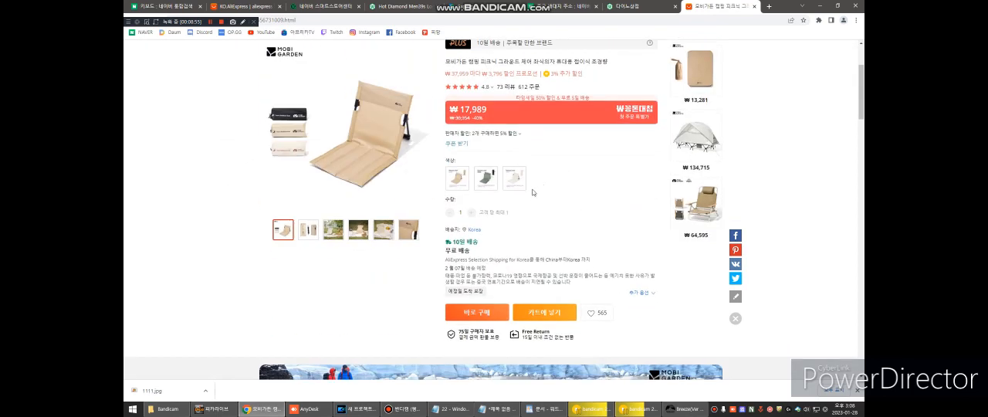
scroll(558, 221, up, 1)
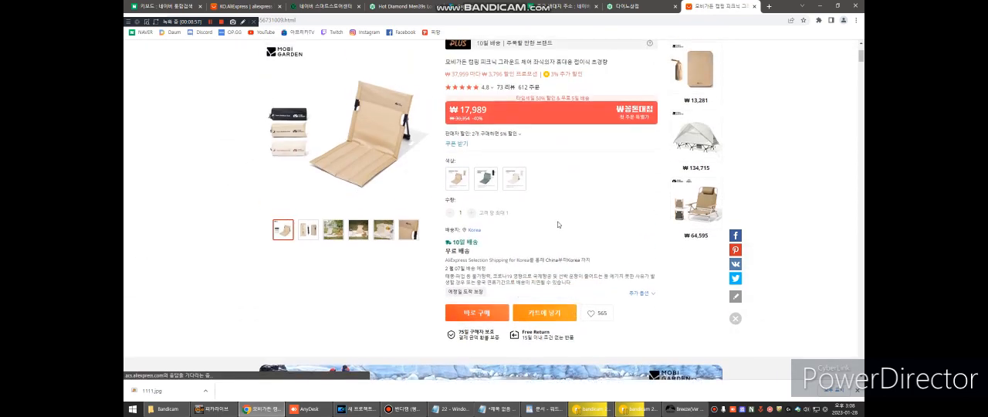
scroll(567, 199, down, 8)
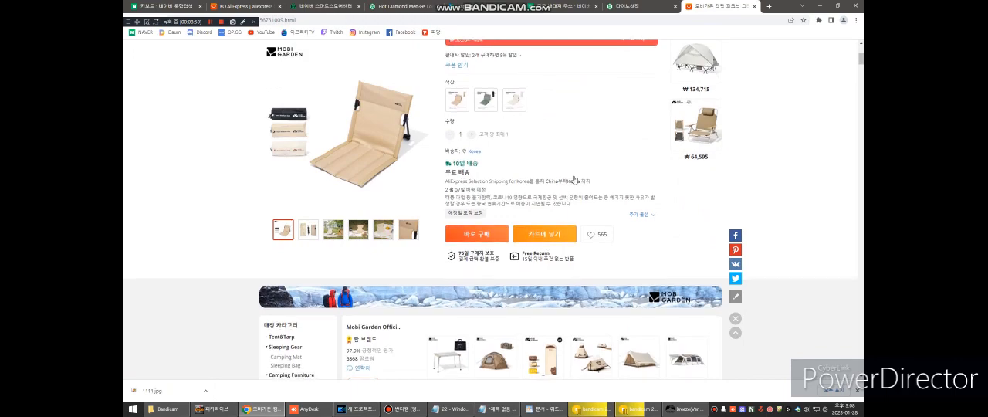
scroll(582, 176, up, 10)
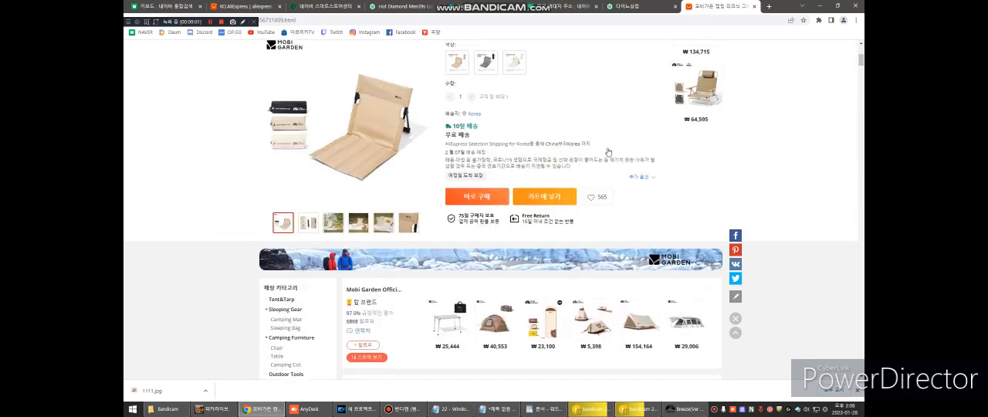
scroll(541, 220, down, 2)
scroll(563, 205, up, 1)
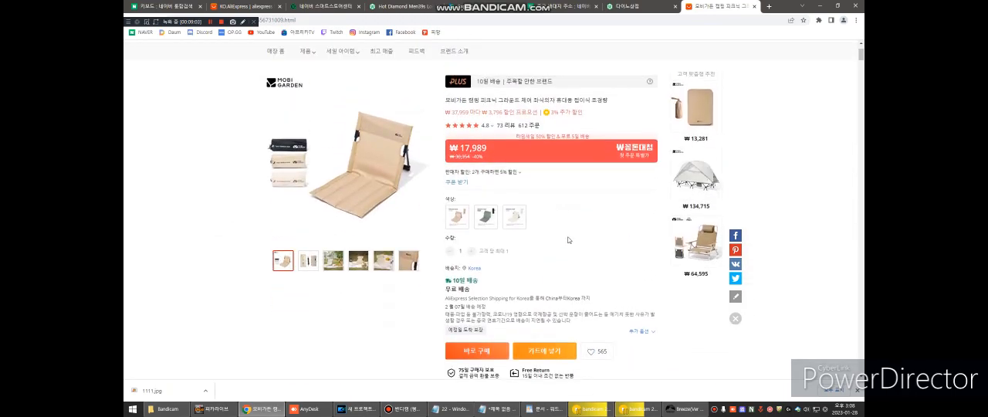
scroll(227, 158, up, 2)
scroll(224, 174, down, 2)
- Switch to Breeze, open forbidden word management (금지단어 관리) and add 바보 as a common (공용) forbidden word
mouse_move(674, 413)
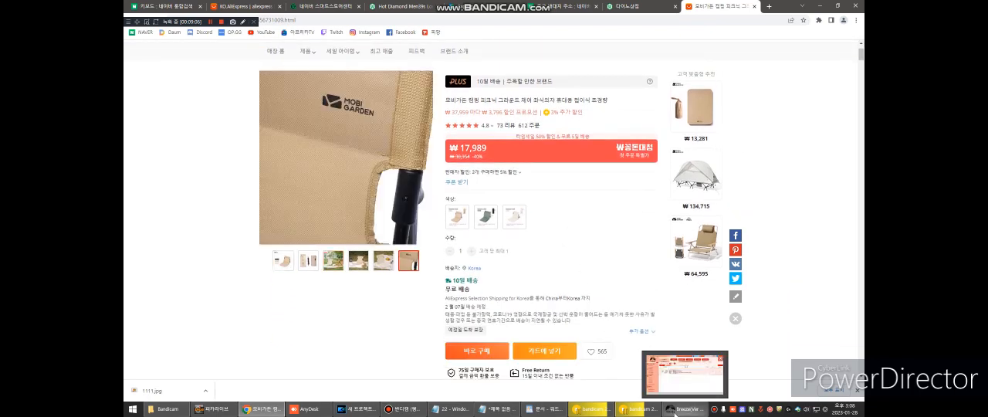
click(682, 387)
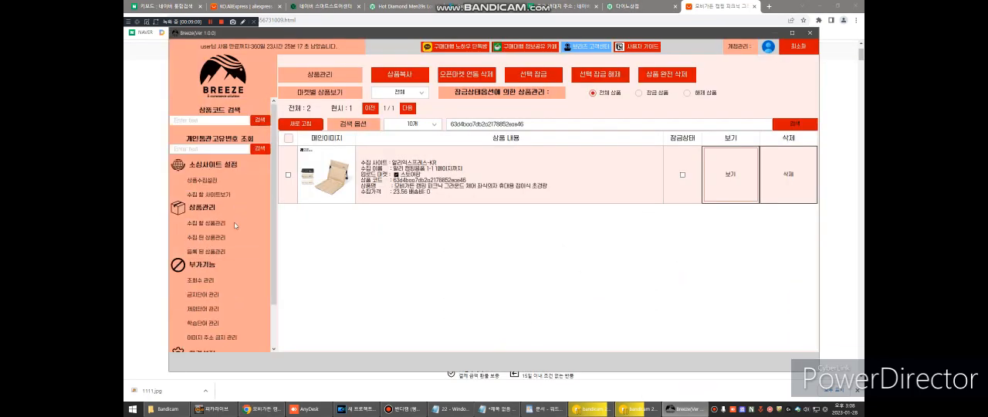
scroll(239, 231, down, 1)
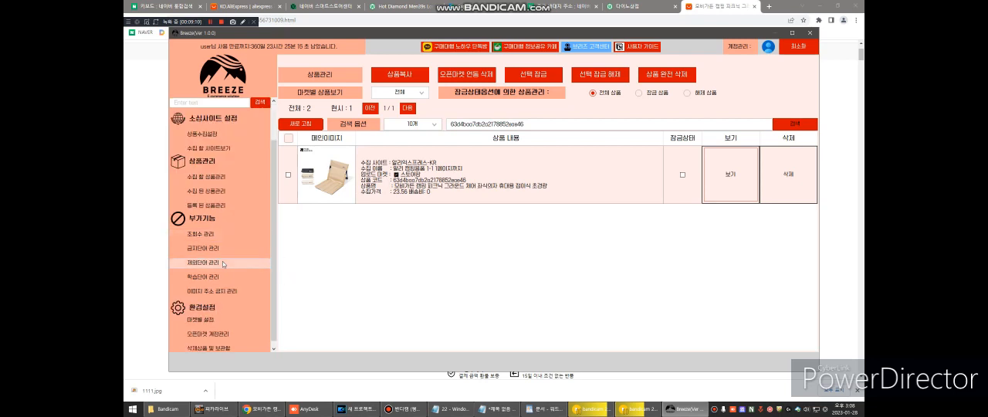
click(221, 249)
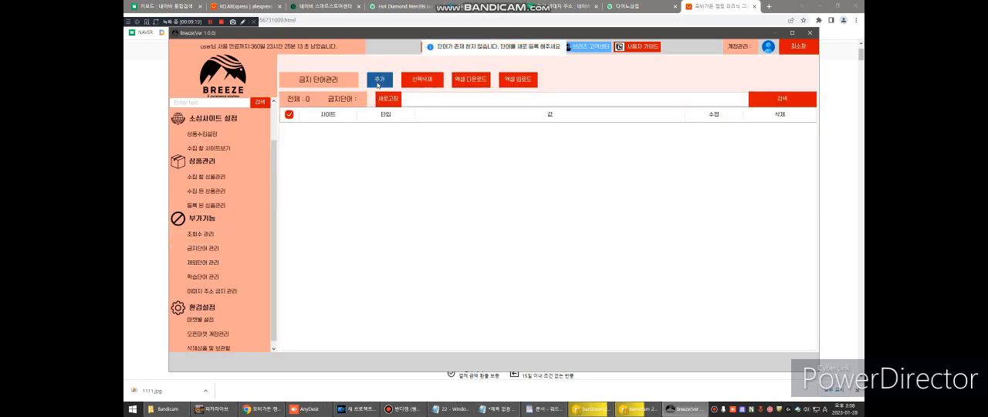
click(379, 80)
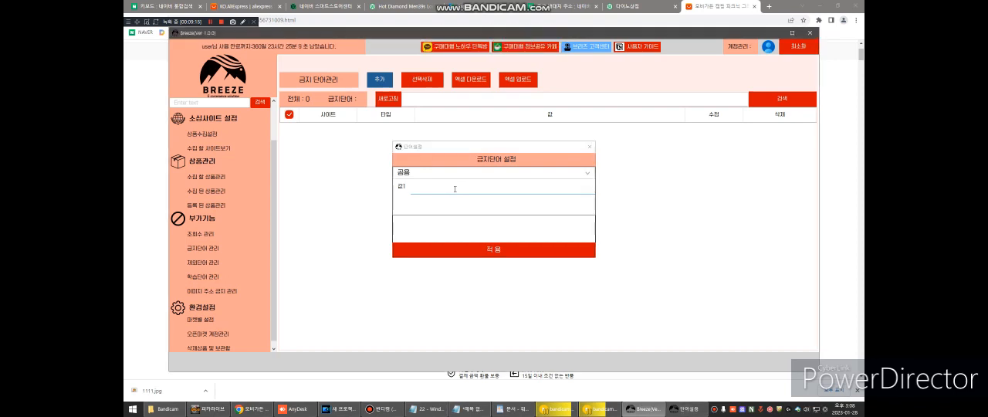
click(455, 189)
text(q)
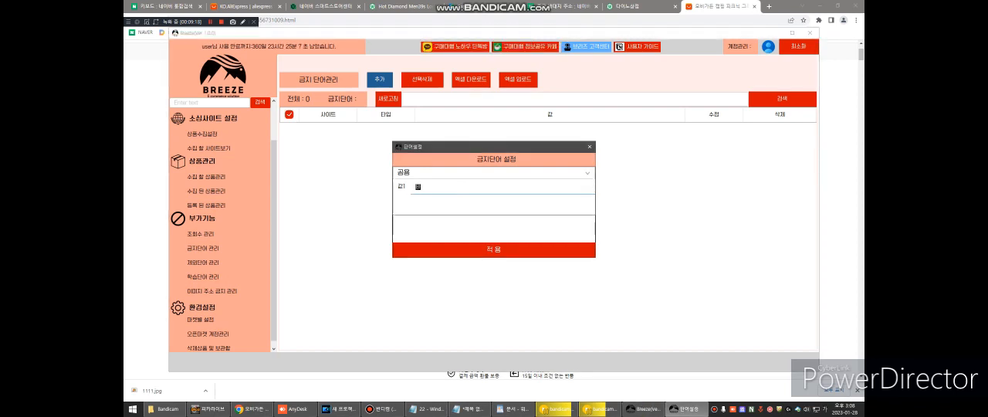
click(491, 254)
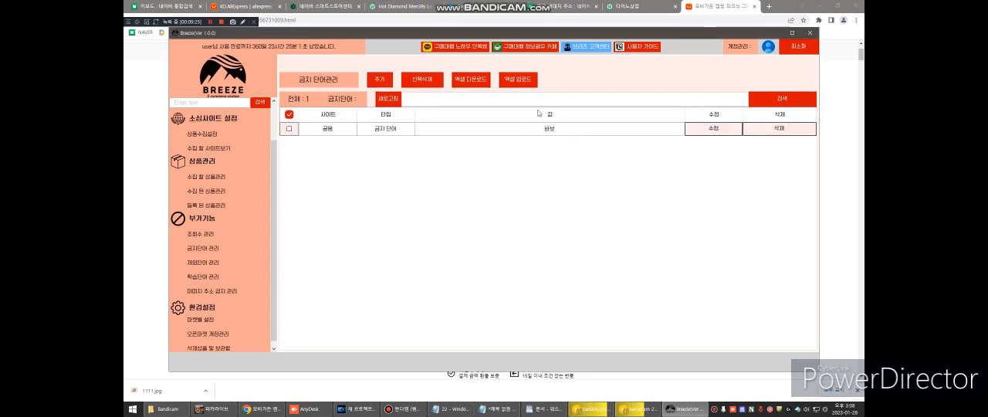
click(553, 135)
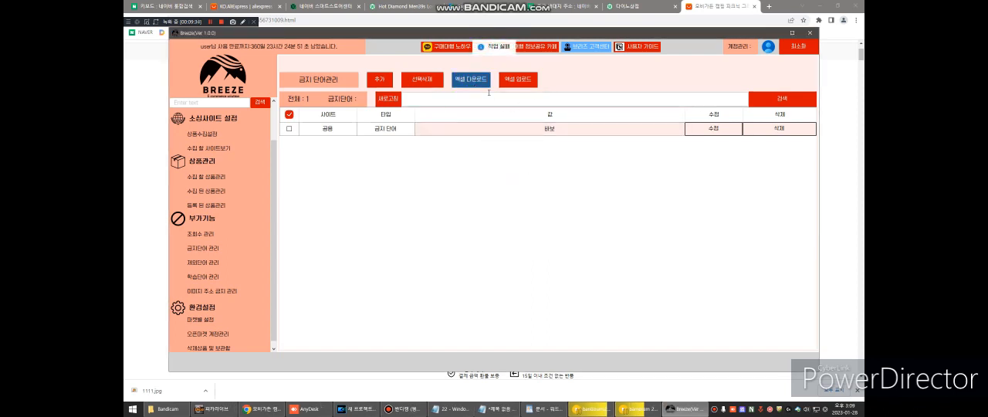
click(521, 80)
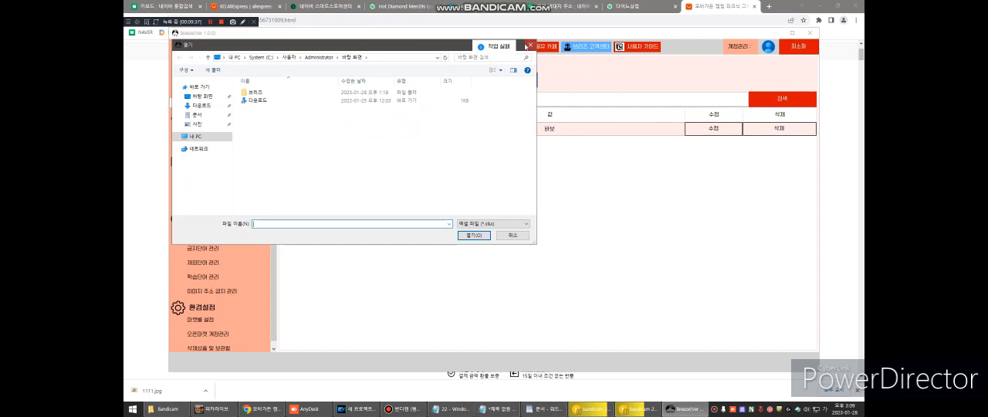
click(530, 45)
- Open excluded word management (제외단어 관리) and add 바보 as a common (공용) excluded word
click(203, 262)
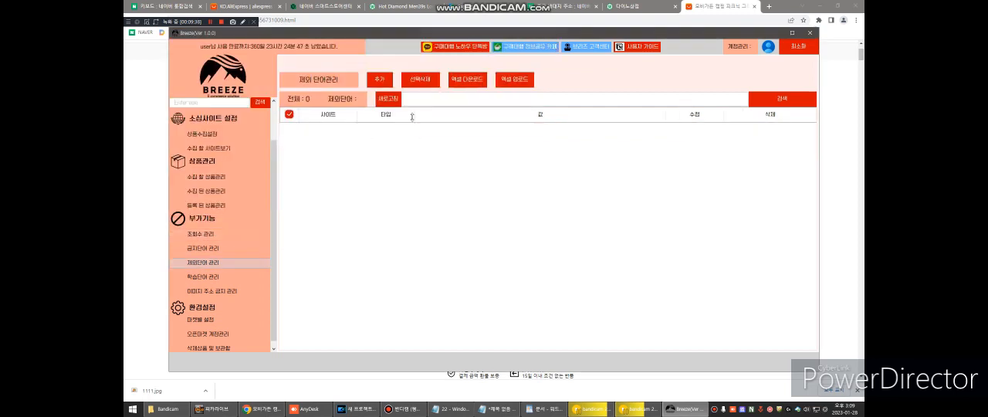
click(379, 79)
text(qkqh)
key(BackSpace)
click(451, 191)
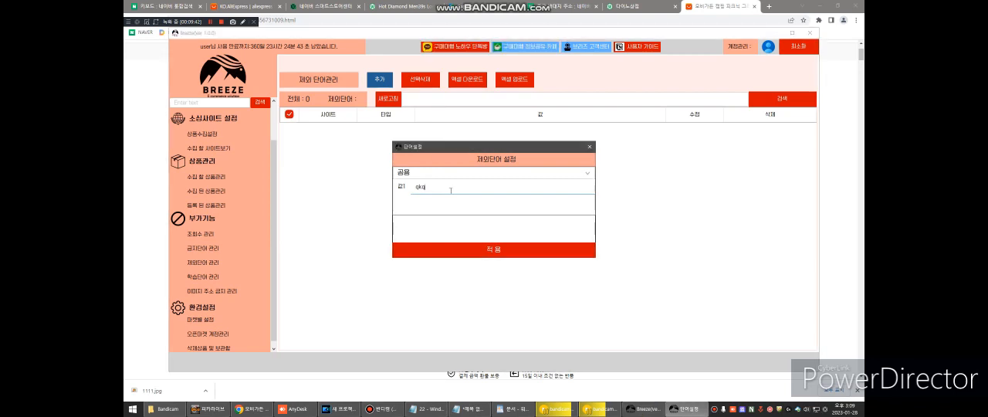
key(BackSpace)
key(BackSpace)
key(BackSpace)
text(qkqh)
click(463, 248)
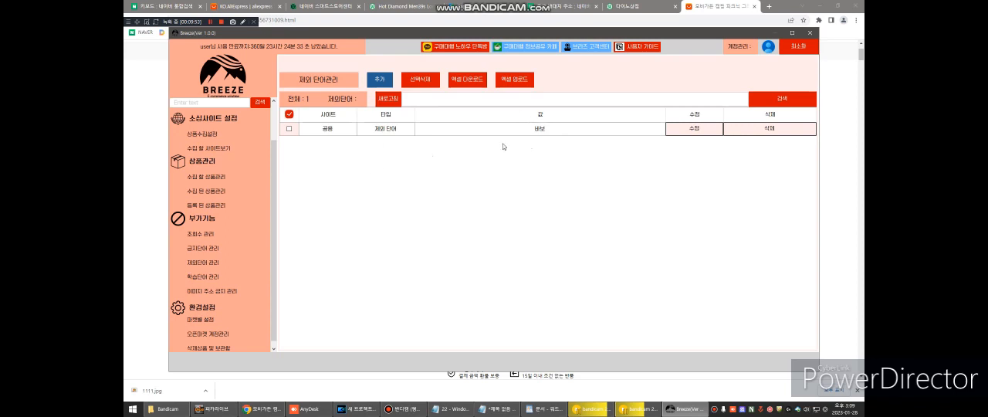
click(552, 133)
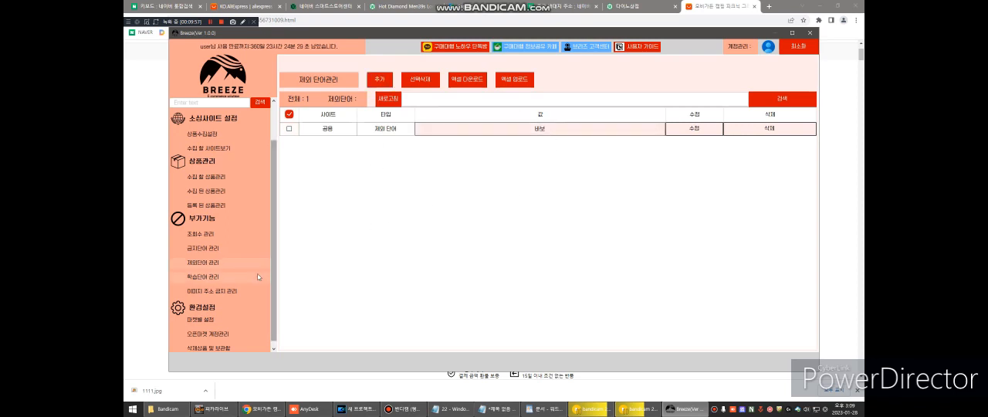
- Open learning word management (학습단어 관리) and add a common (공용) entry with 값1 바보 and 값2 사랑
scroll(222, 269, down, 1)
click(222, 269)
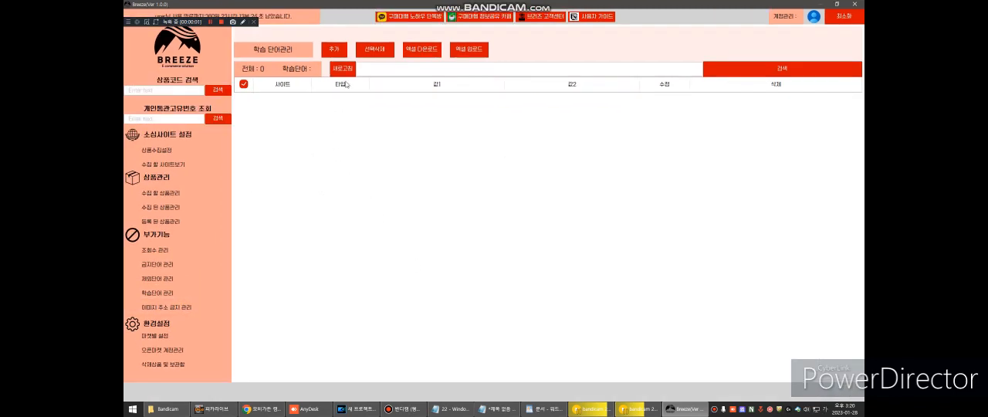
click(334, 49)
text(ㅂ)
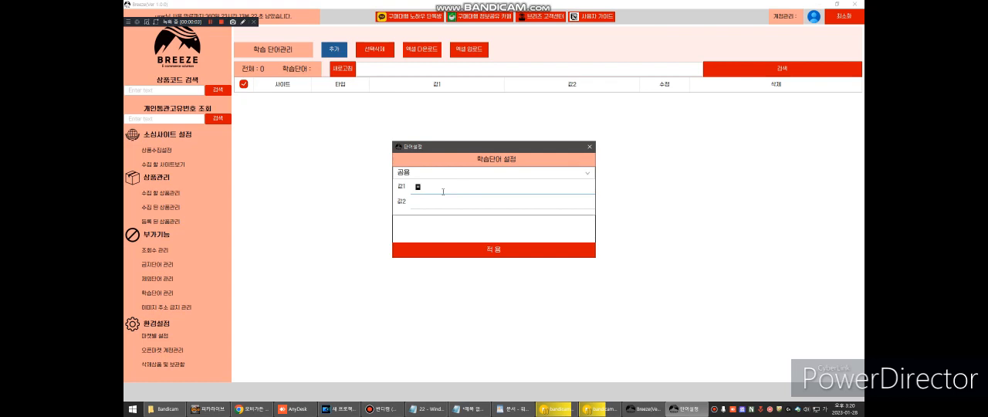
key(Tab)
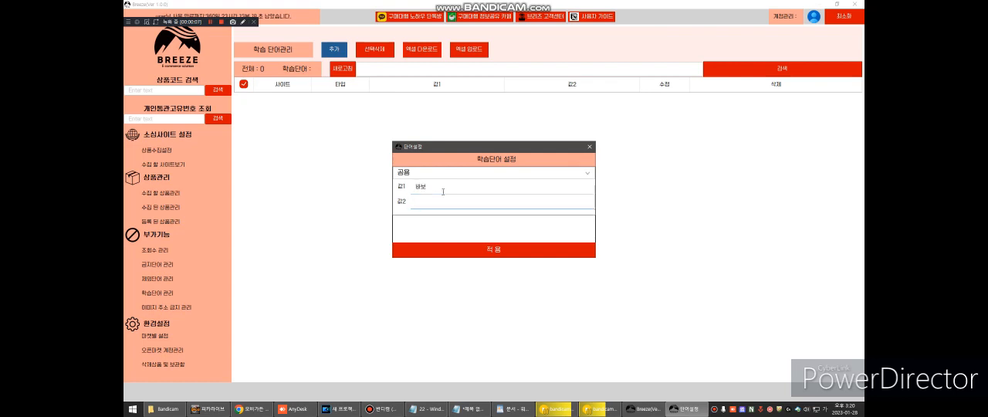
click(490, 249)
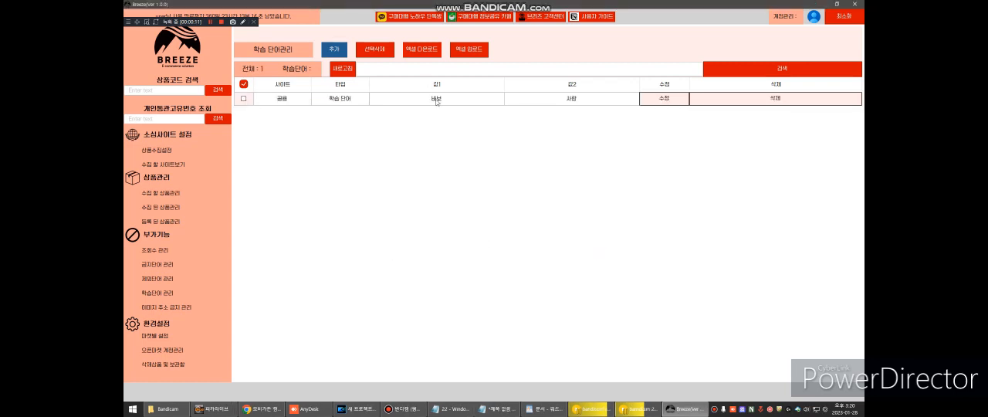
click(436, 101)
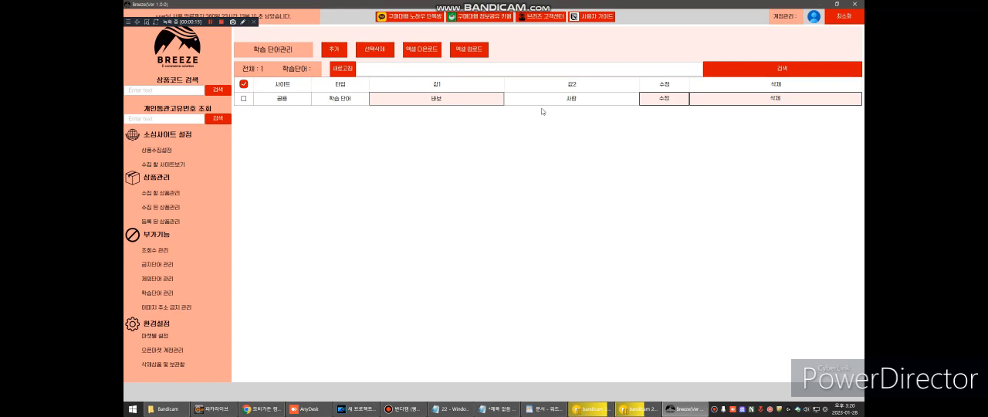
click(567, 100)
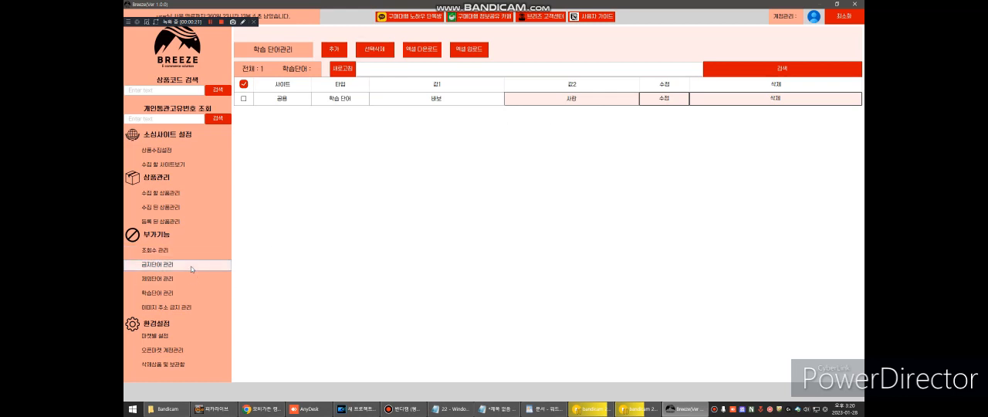
- Open the registered products list (등록 된 상품관리), clear the product code search and list all registered products
click(187, 223)
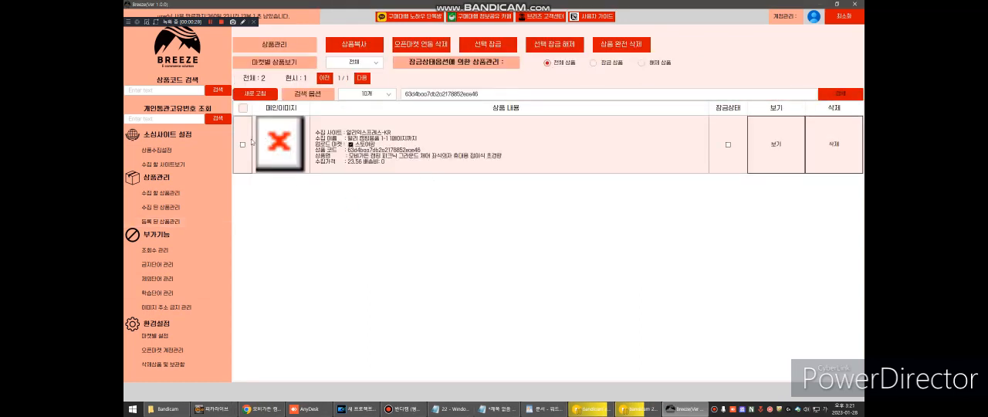
click(282, 151)
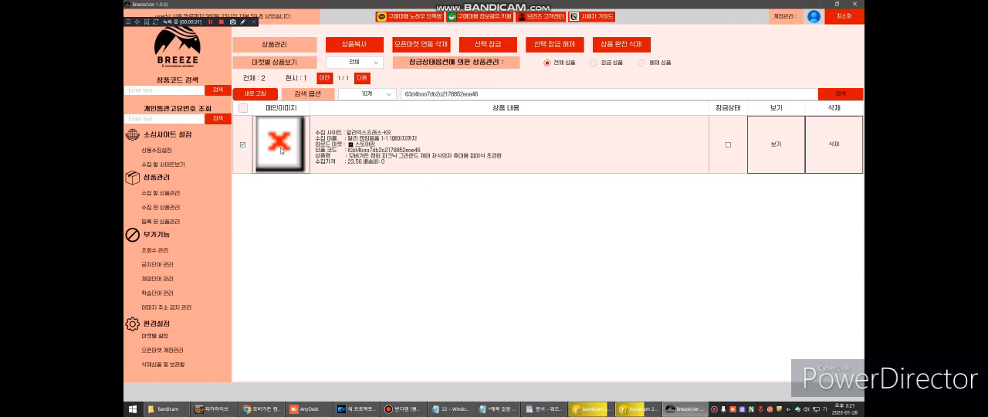
double_click(468, 94)
key(BackSpace)
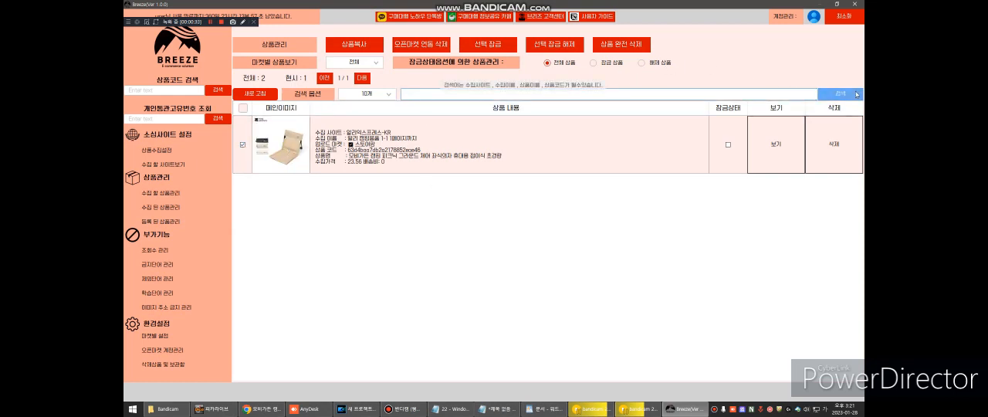
key(Return)
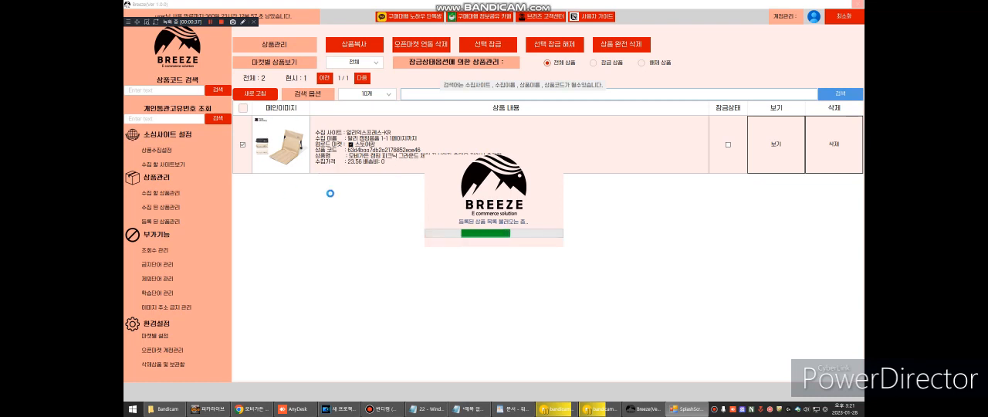
- Select both registered camping chair products and open the product copy (상품복사) window
click(242, 145)
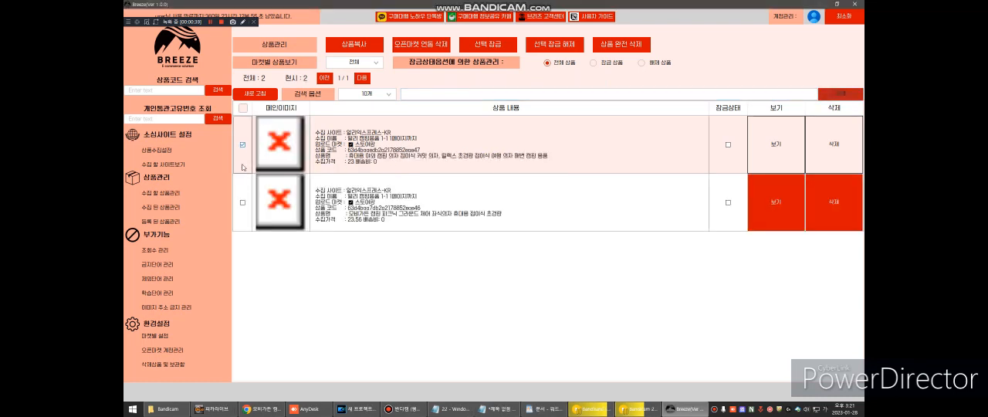
click(243, 202)
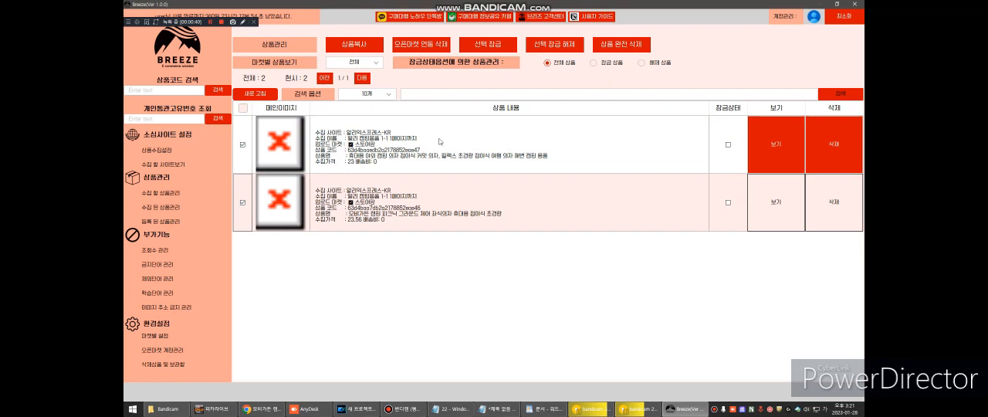
click(357, 47)
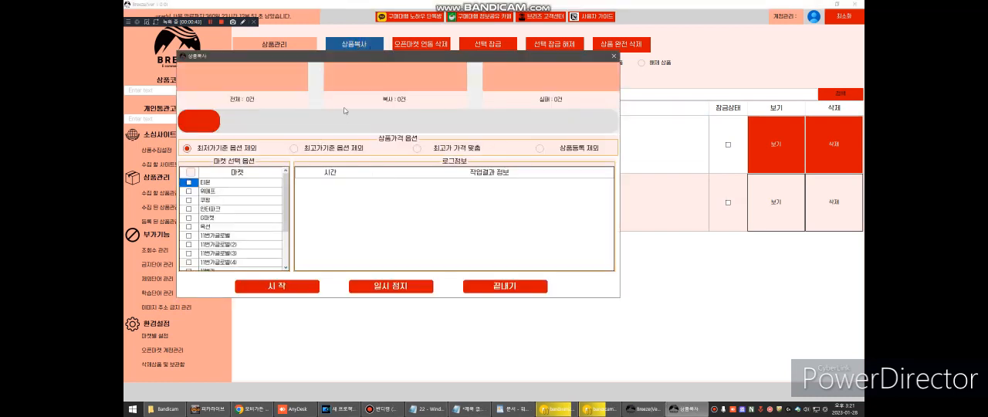
- Set the price option to 최고가기준 옵션 제외, choose 위메프 as the target market and start copying the products
drag(346, 63, 485, 64)
click(432, 150)
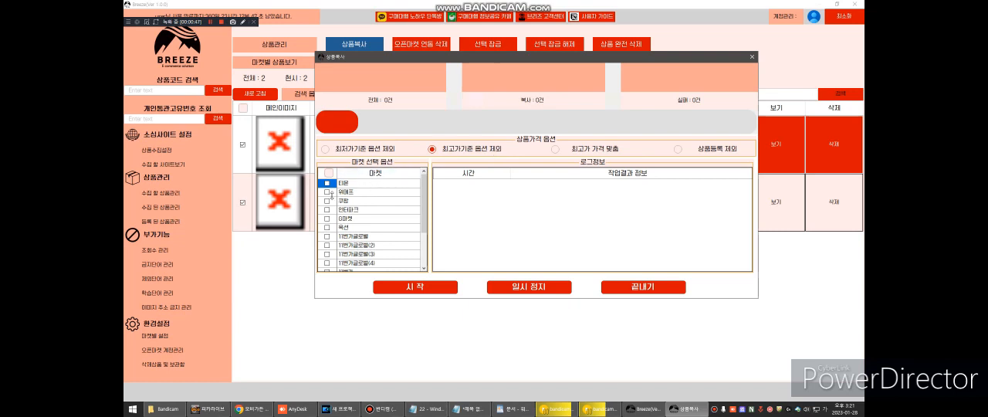
scroll(330, 196, down, 2)
scroll(328, 196, up, 2)
click(326, 193)
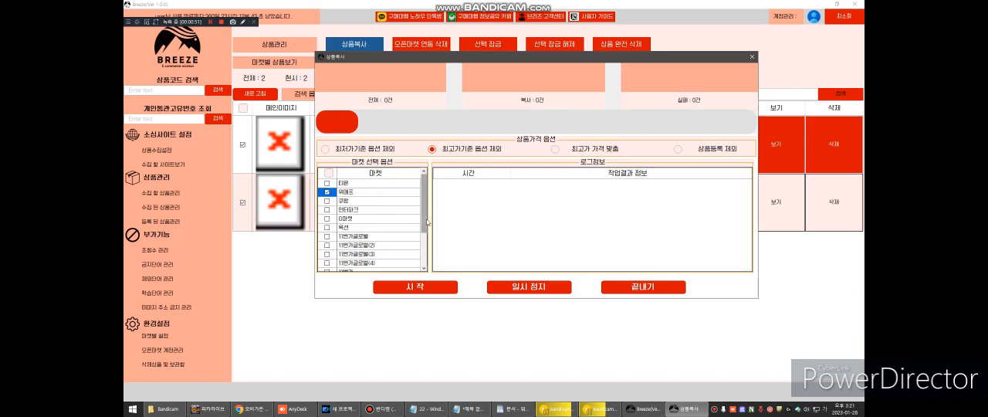
scroll(363, 220, down, 2)
click(415, 286)
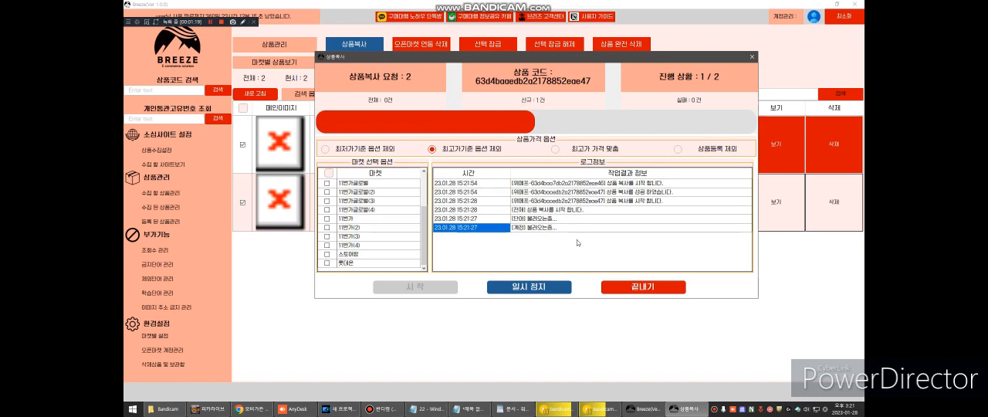
- Follow the copy log until both products are done, and close the product copy window
click(633, 192)
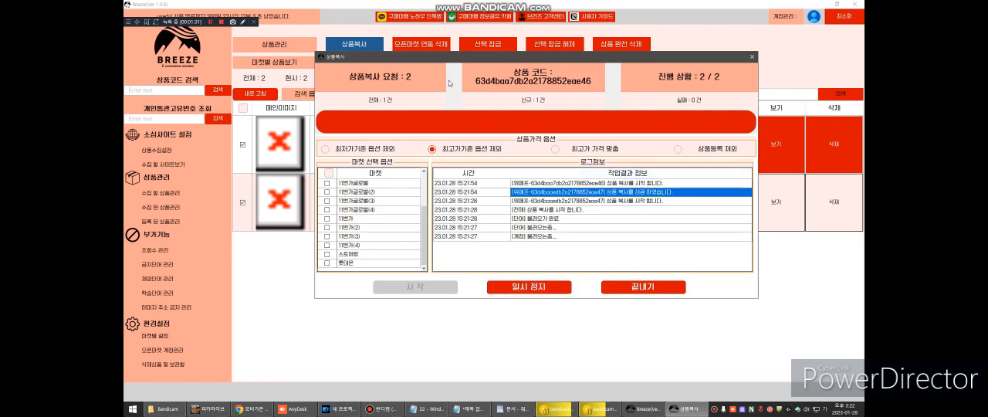
drag(452, 60, 615, 82)
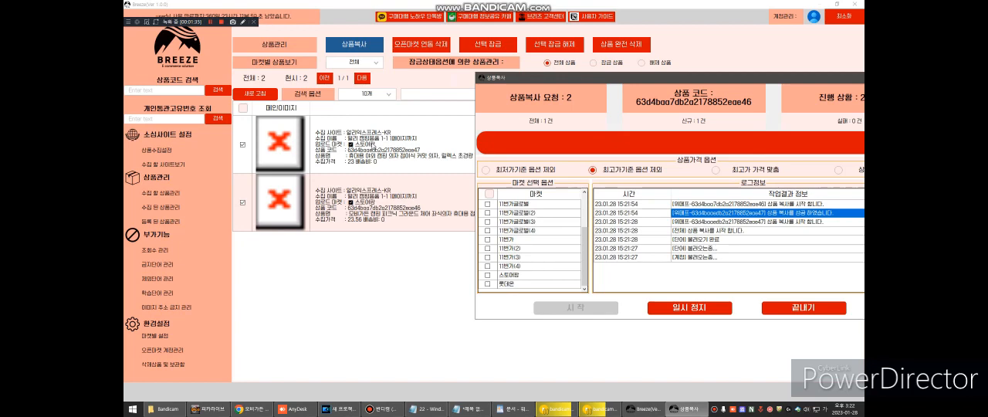
drag(546, 80, 463, 46)
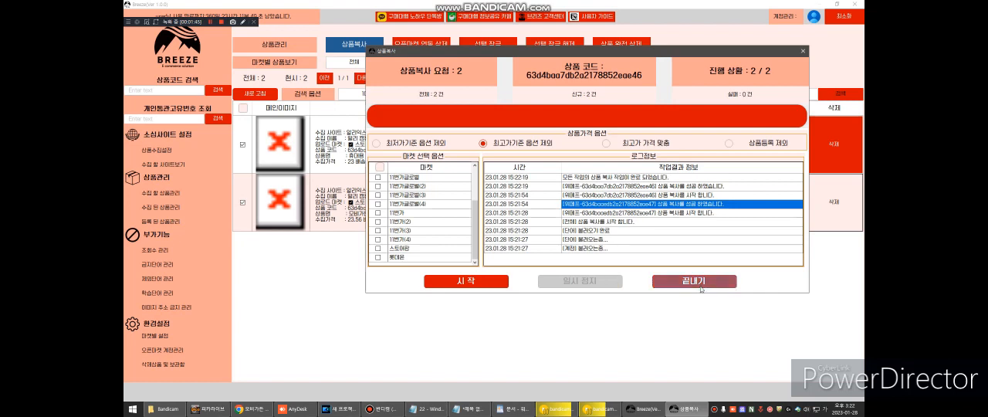
click(658, 284)
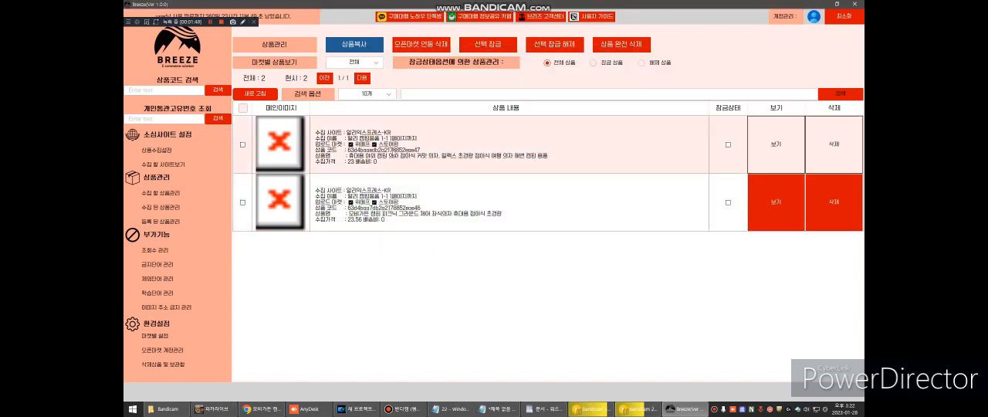
- Open the first product's 위메프 page from the registered products list and examine its listing
right_click(373, 130)
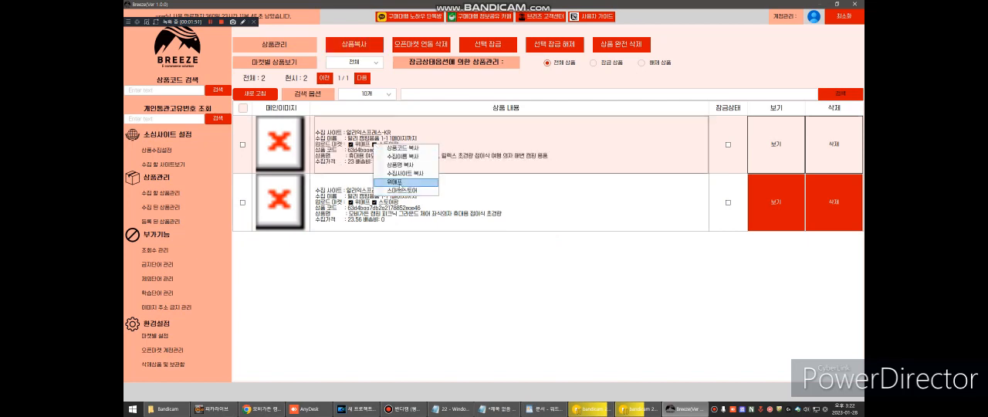
click(402, 183)
scroll(471, 182, down, 3)
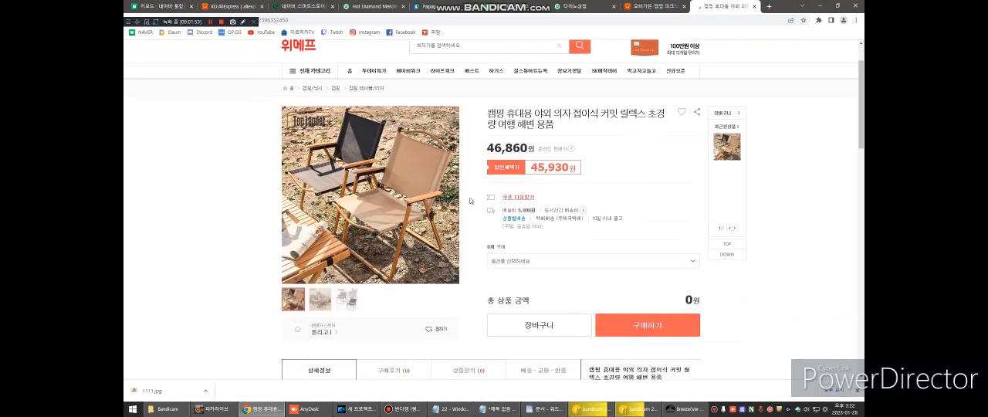
- Examine the detail images, option pictures and notices in the 위메프 camping chair listing
scroll(491, 173, down, 10)
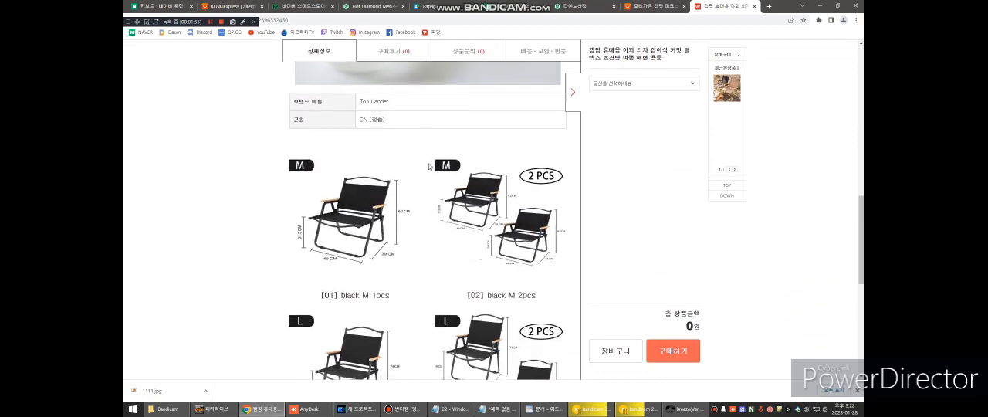
click(445, 134)
scroll(456, 170, up, 10)
scroll(464, 173, down, 10)
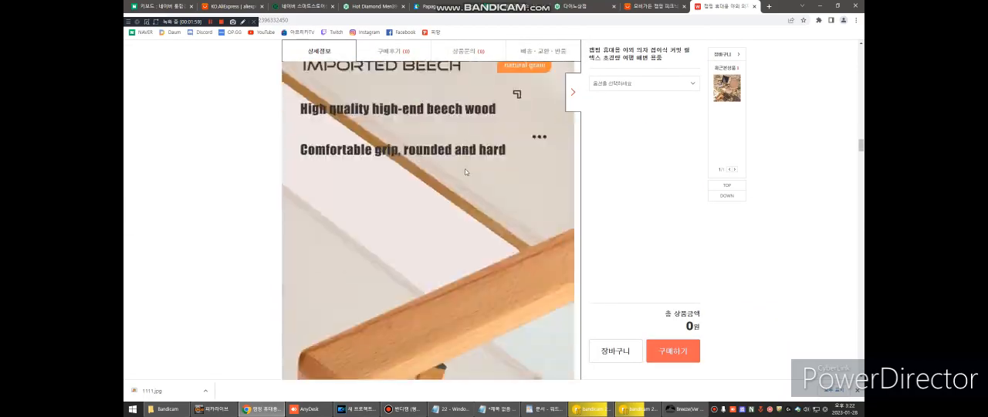
scroll(465, 172, down, 10)
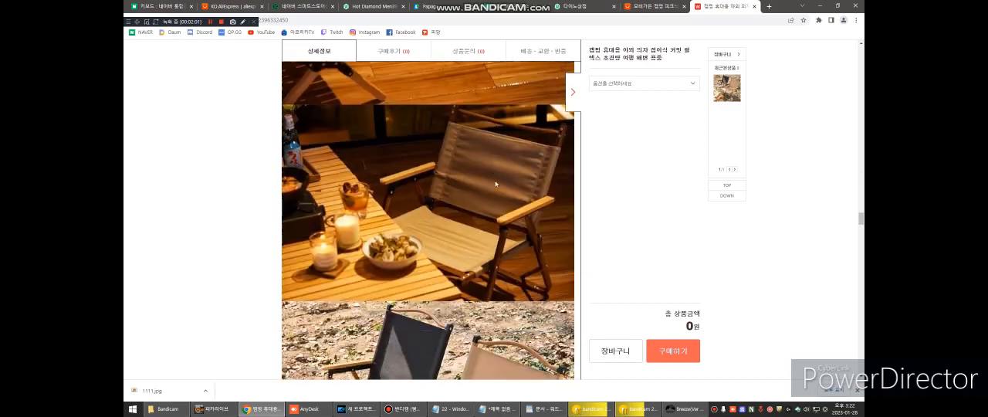
scroll(494, 224, down, 15)
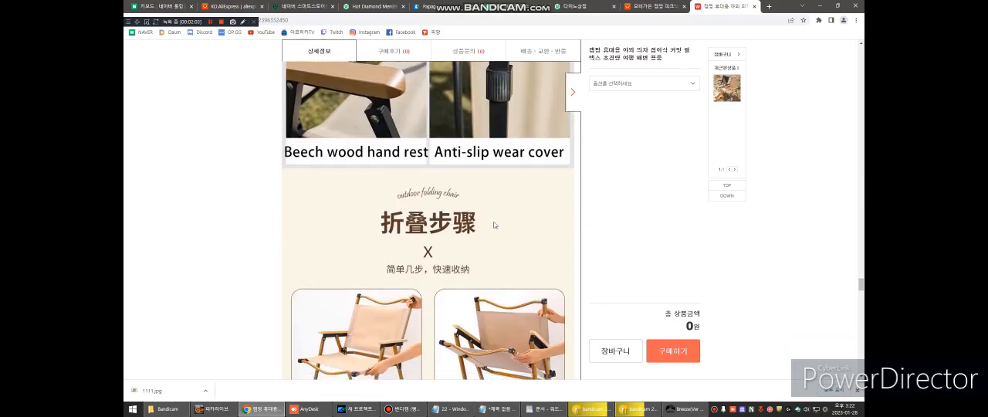
scroll(494, 225, up, 5)
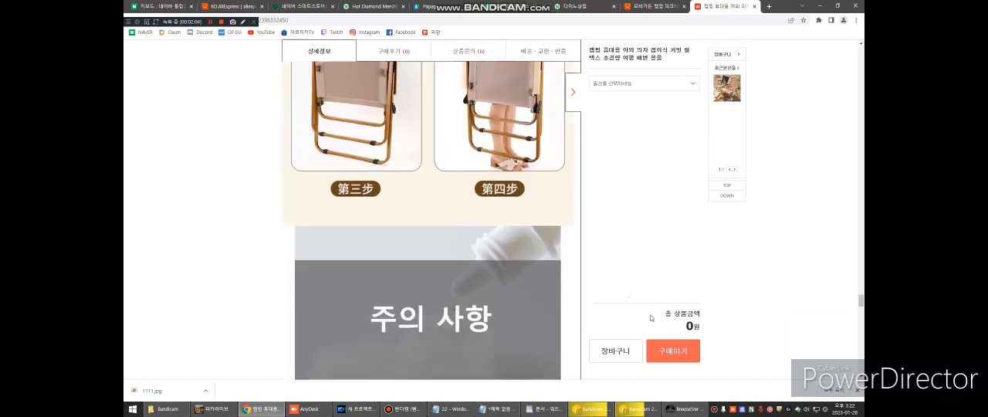
- Switch to Breeze, lock the first registered product with 선택 잠금 and try to delete it
click(685, 408)
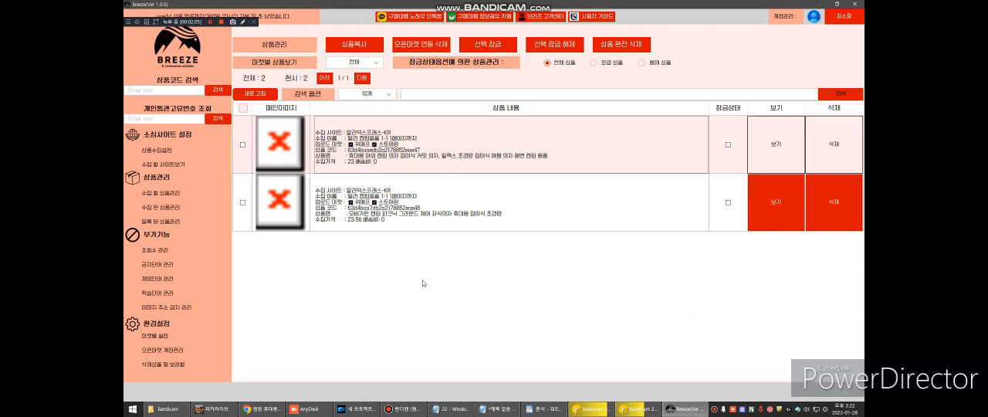
click(244, 145)
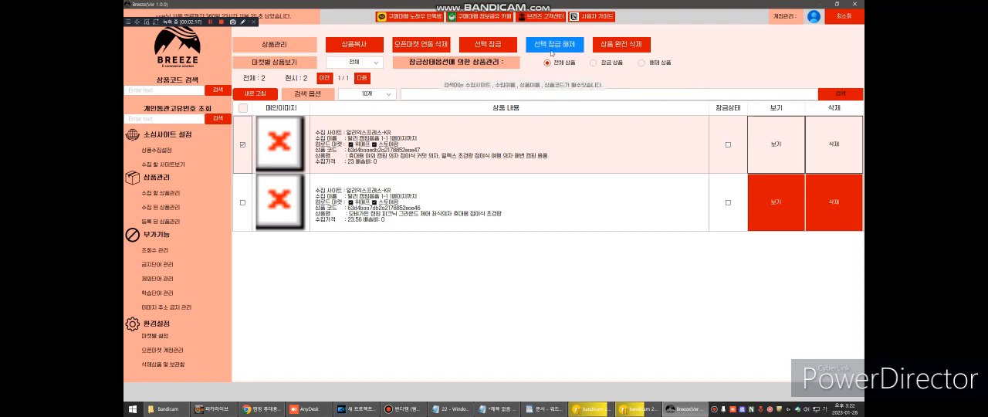
click(489, 45)
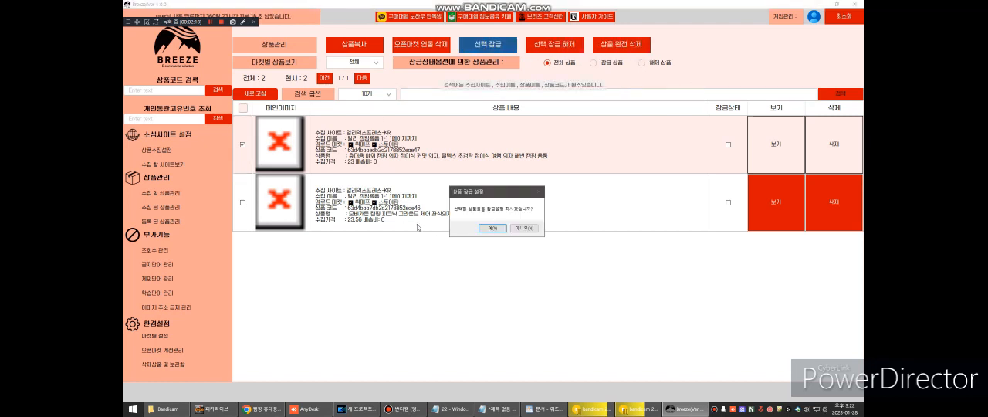
click(491, 229)
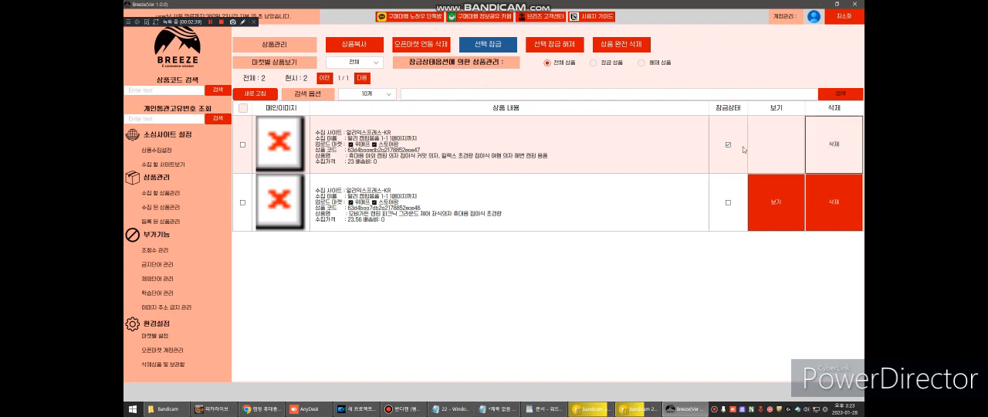
click(824, 151)
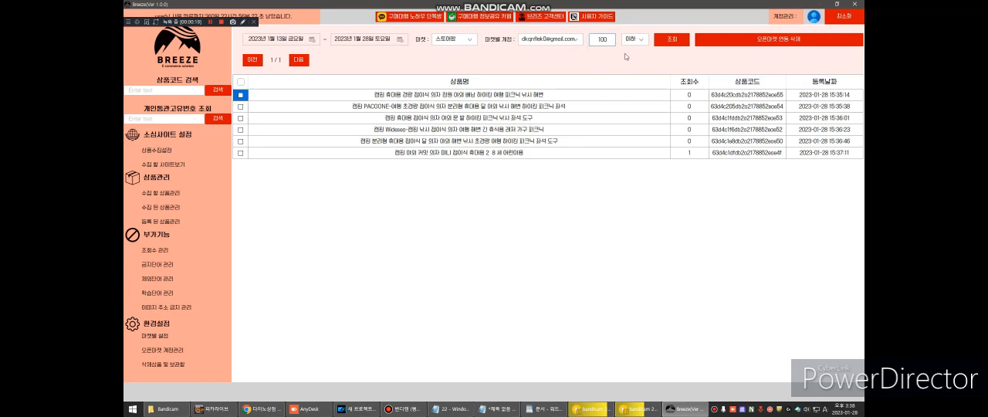
- Query the 스토어팜 products with 100 or fewer views and delete the first listed product from 스토어팜 with 오픈마켓 연동 삭제
click(671, 42)
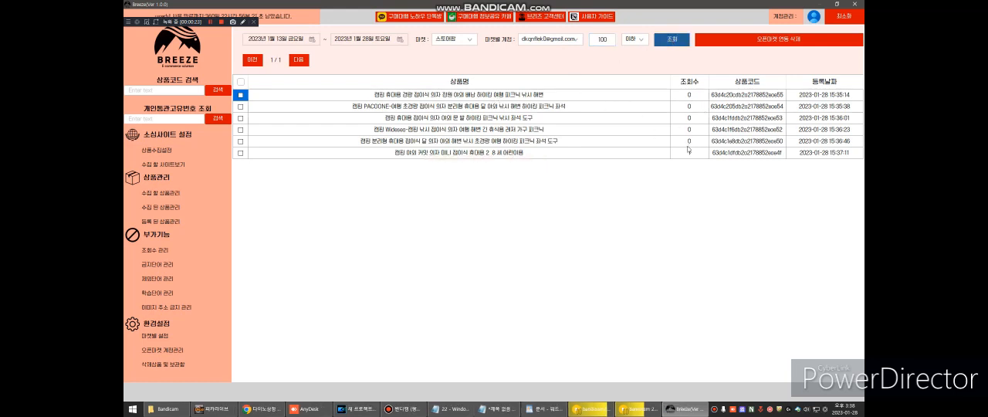
drag(689, 142, 692, 94)
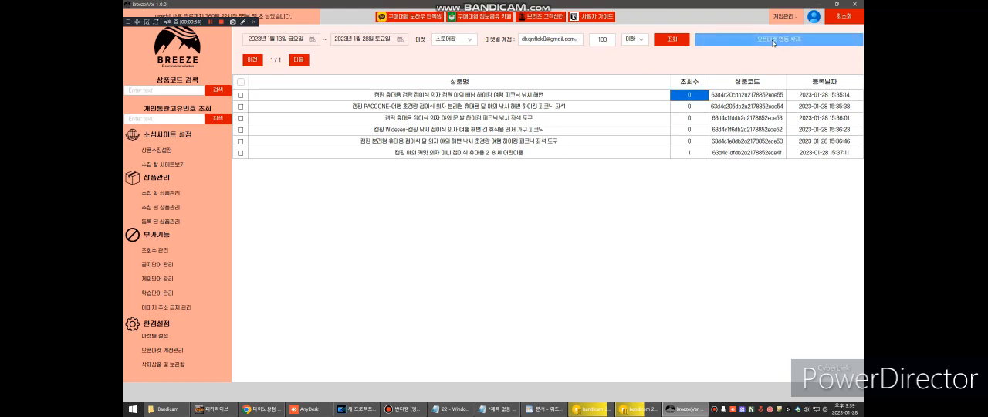
click(240, 94)
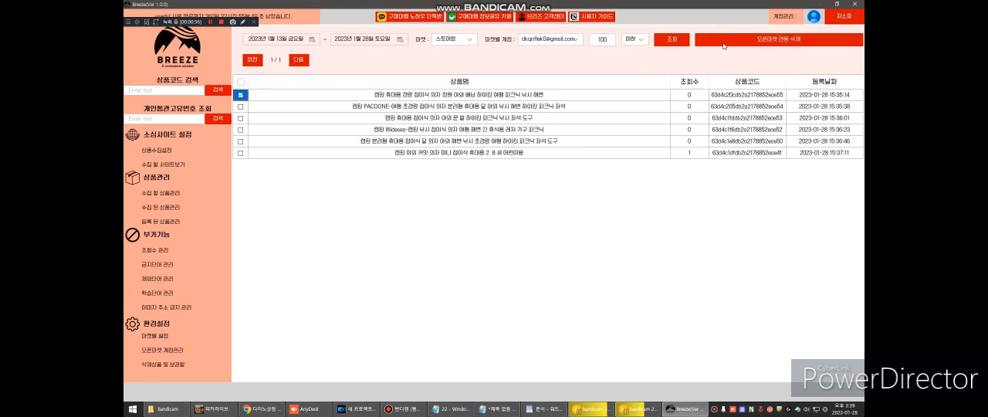
click(779, 39)
scroll(155, 193, down, 3)
click(149, 213)
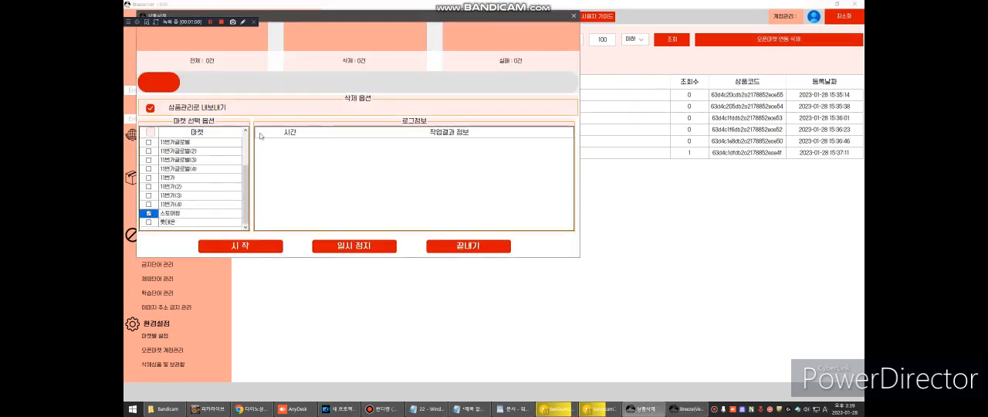
click(263, 246)
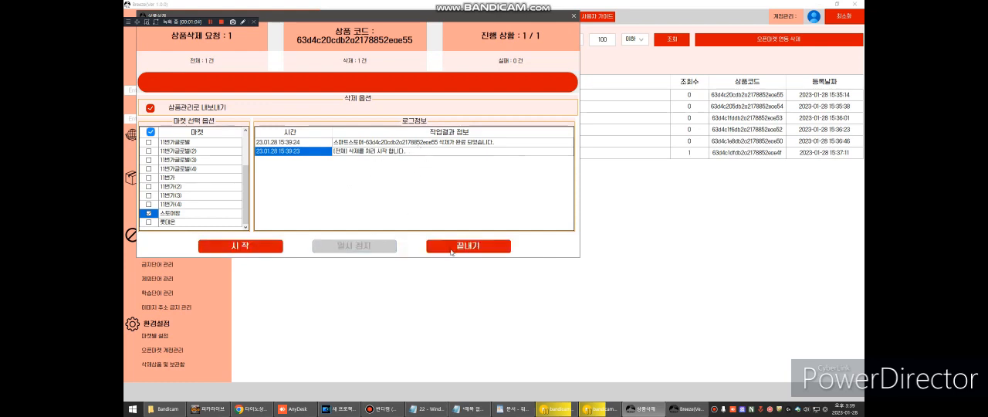
click(452, 248)
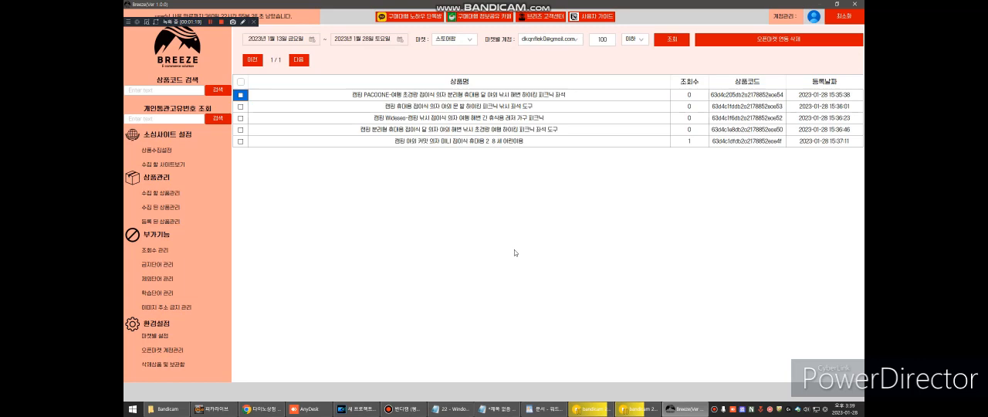
- Open the Breeze user guide (사용자 가이드) and go to its 네이버 로그인 설정 page under 로그인 설정 및 마켓 설정
click(598, 17)
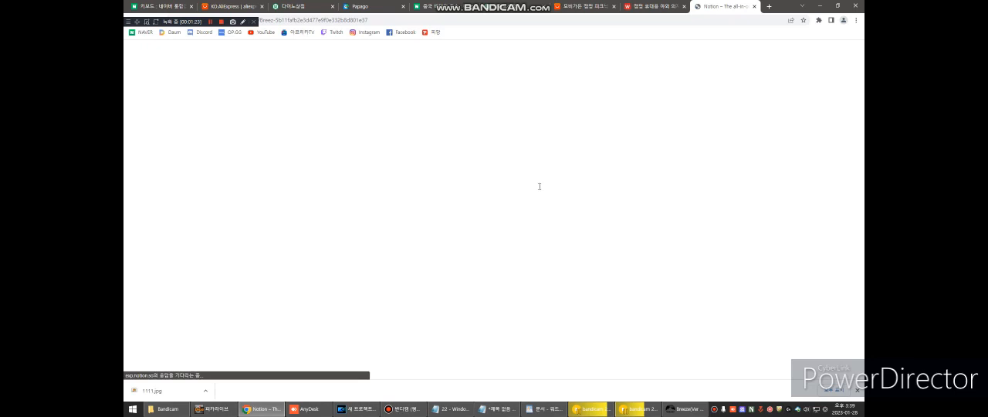
scroll(535, 186, down, 2)
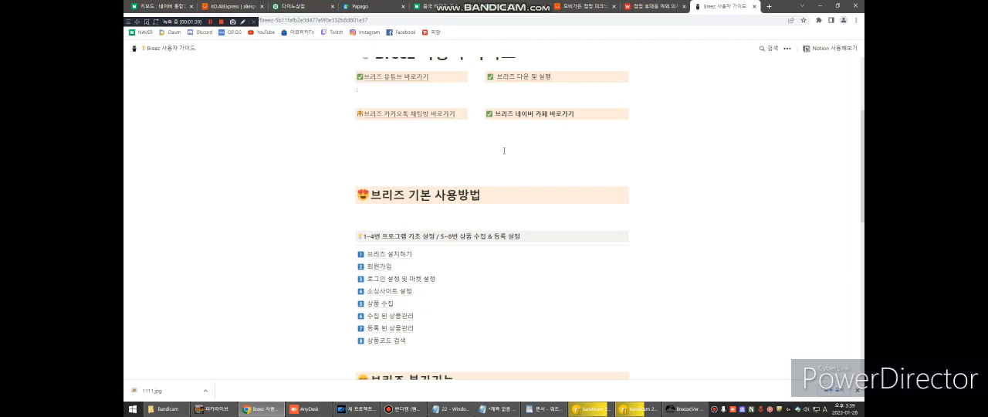
scroll(530, 145, down, 2)
click(402, 164)
scroll(438, 193, down, 2)
click(396, 82)
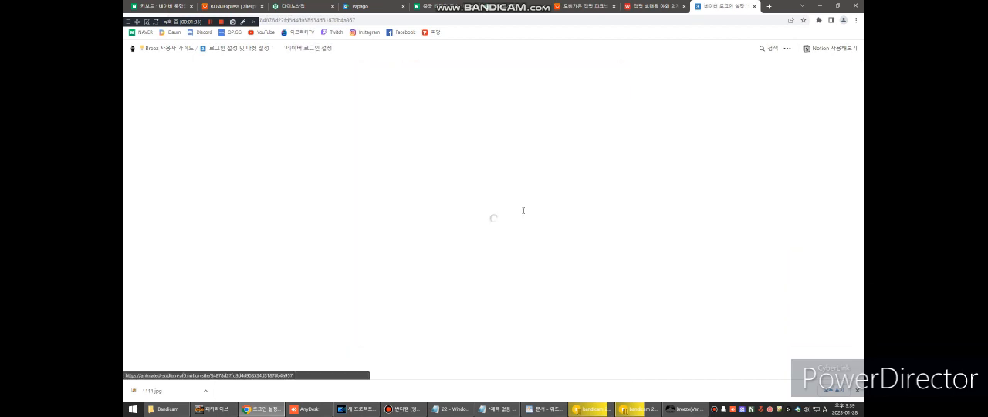
- Read through the 네이버 로그인 설정 guide, close it and return to Breeze
scroll(518, 207, down, 10)
scroll(515, 206, down, 15)
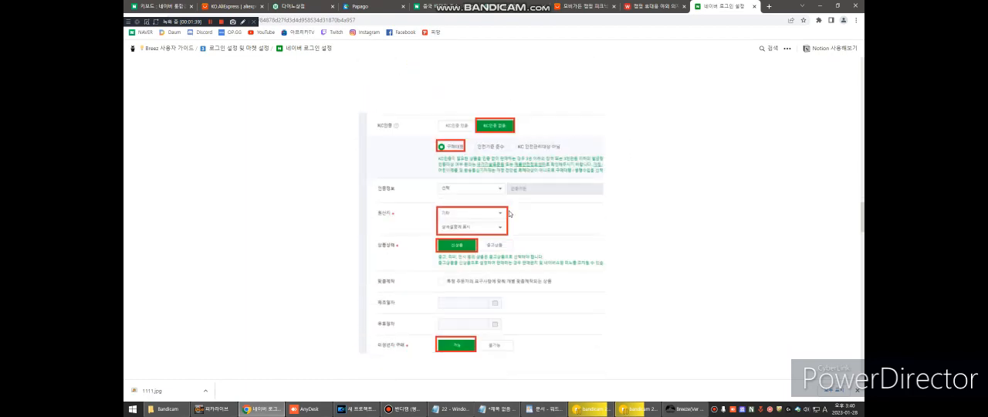
scroll(509, 213, down, 15)
scroll(505, 213, down, 15)
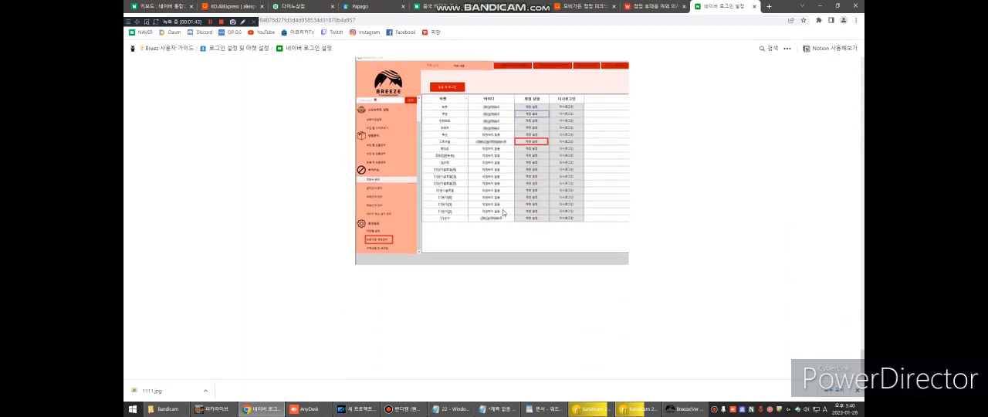
scroll(505, 211, down, 15)
scroll(541, 152, down, 15)
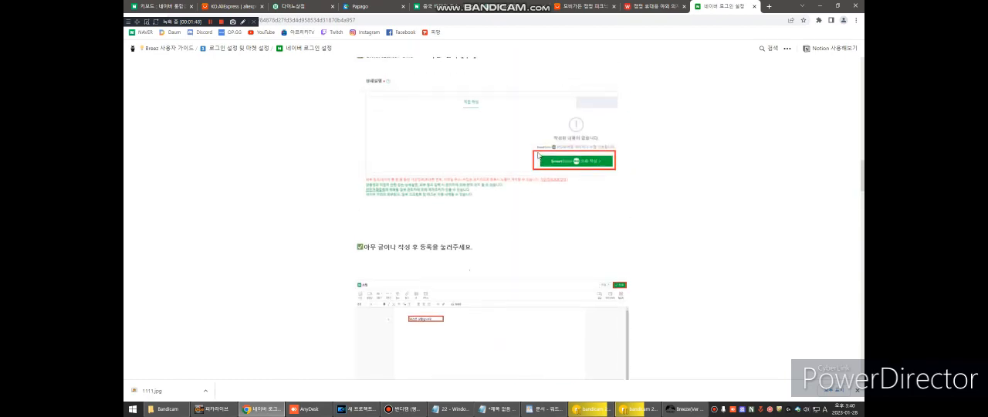
scroll(538, 155, up, 15)
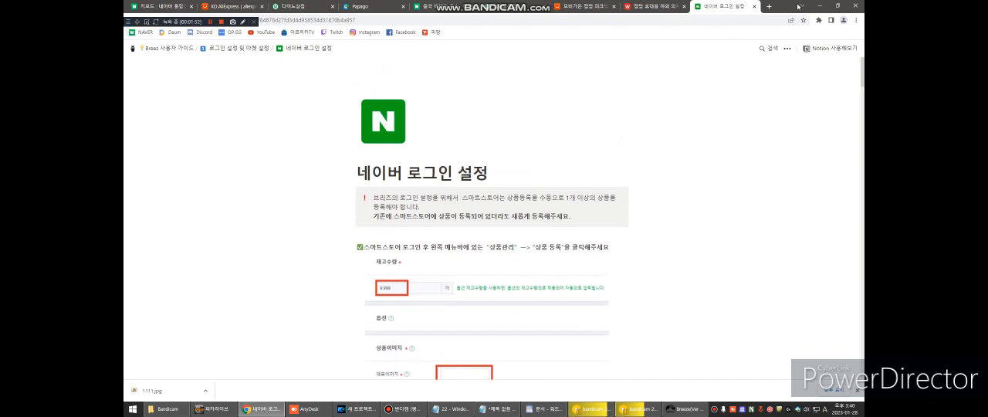
click(754, 6)
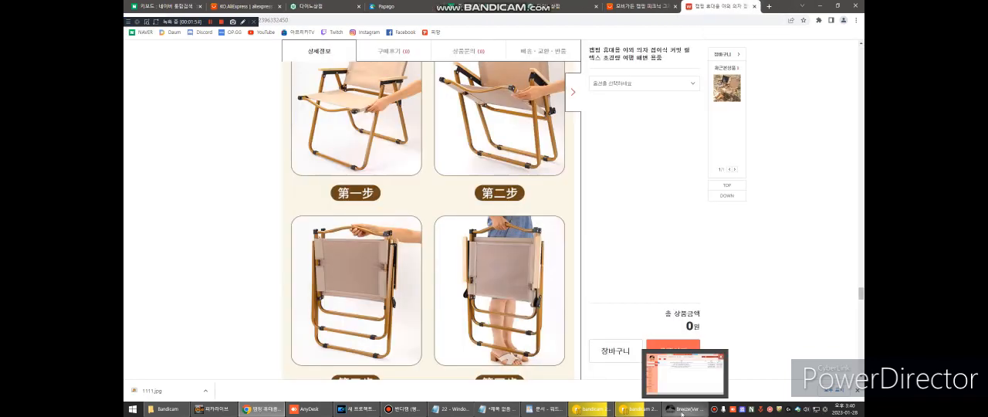
click(684, 409)
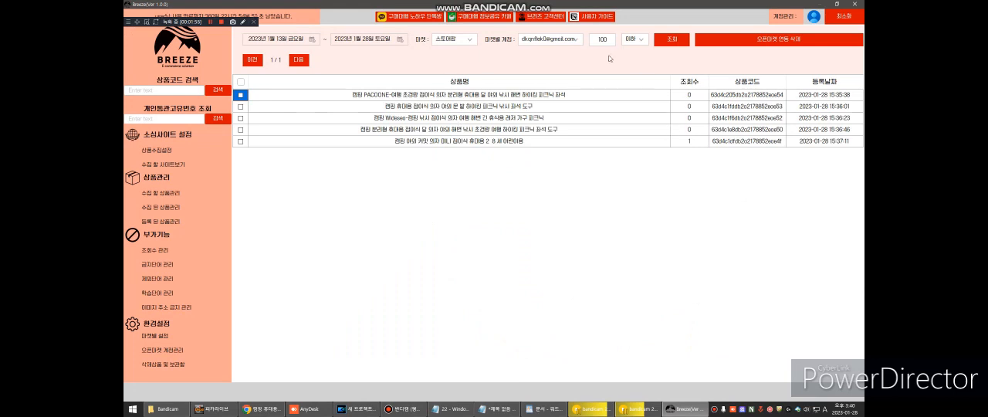